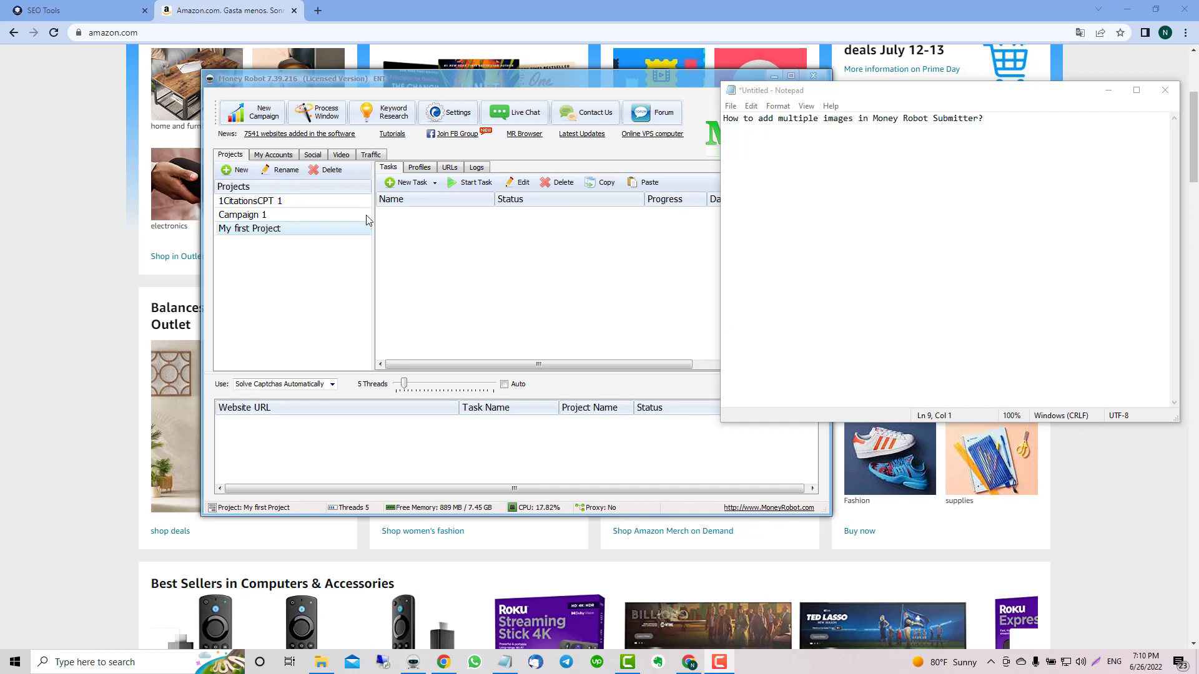
Step: Create a new SEO campaign and display its advanced options
click(269, 119)
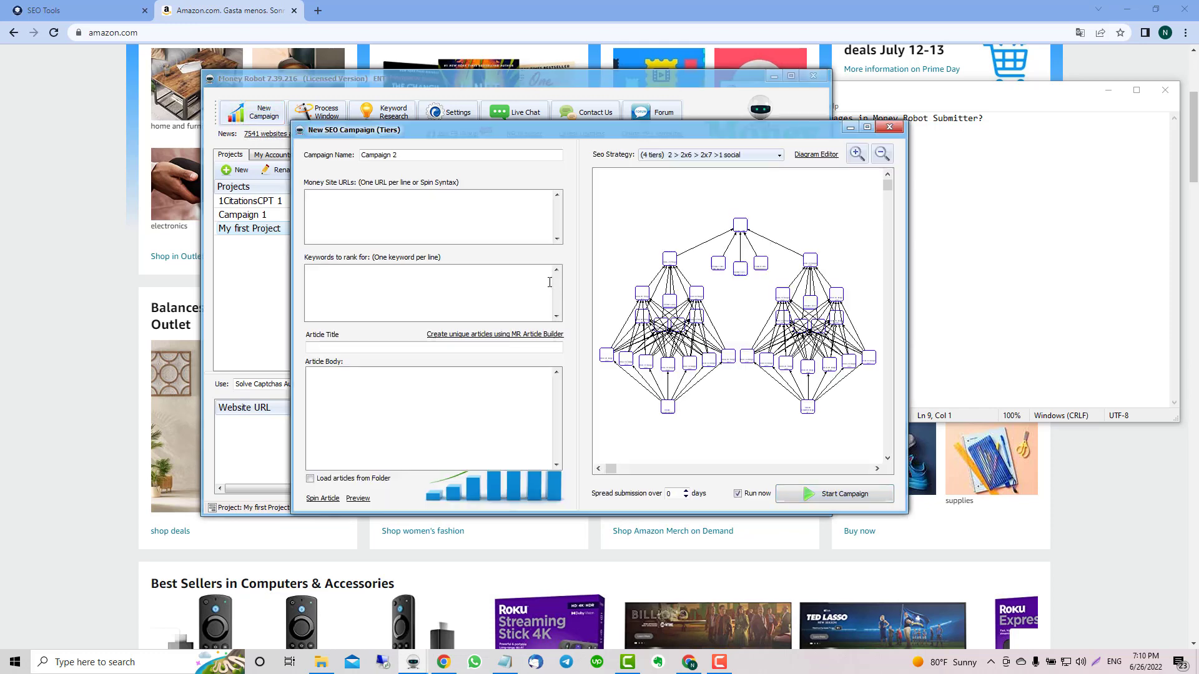
right_click(524, 180)
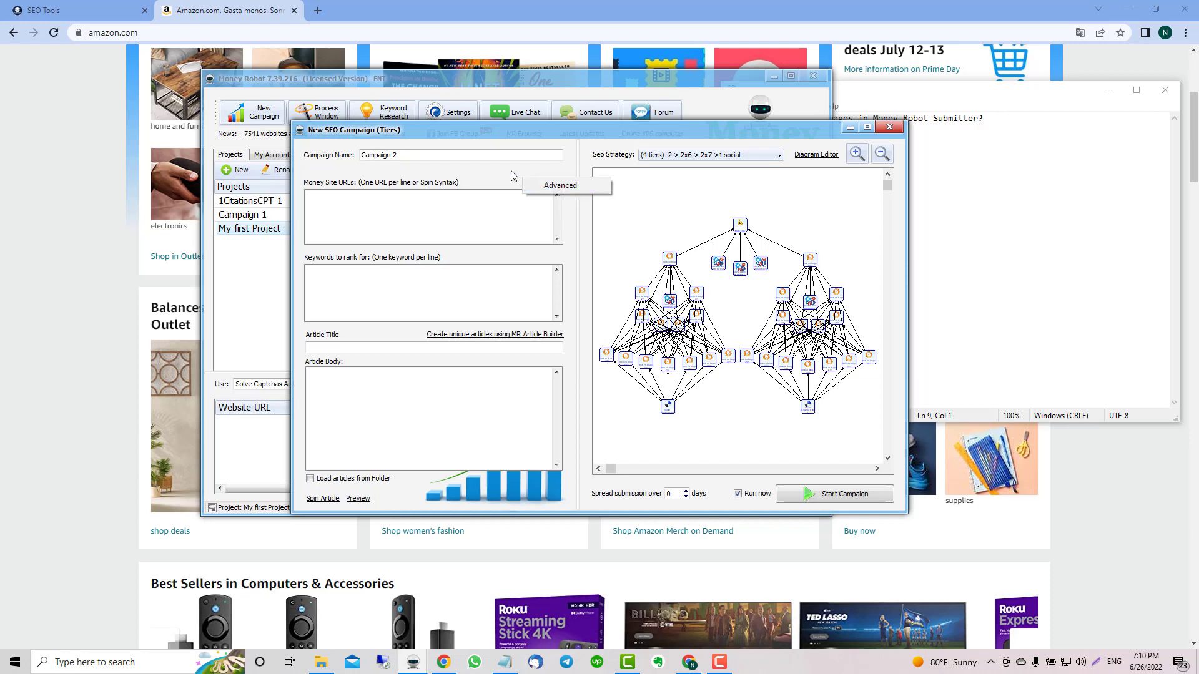
click(553, 186)
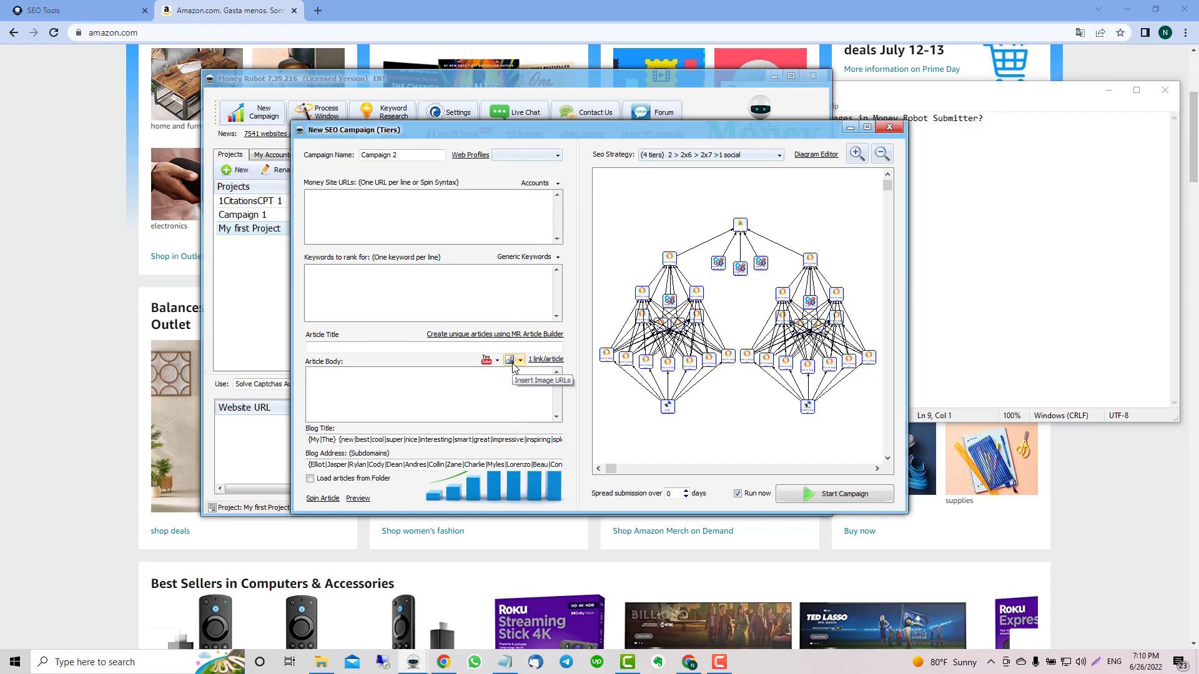
Step: Enter the keywords "seo tools" and "how to use seo tools", and generate the article with MR Article Builder
click(456, 287)
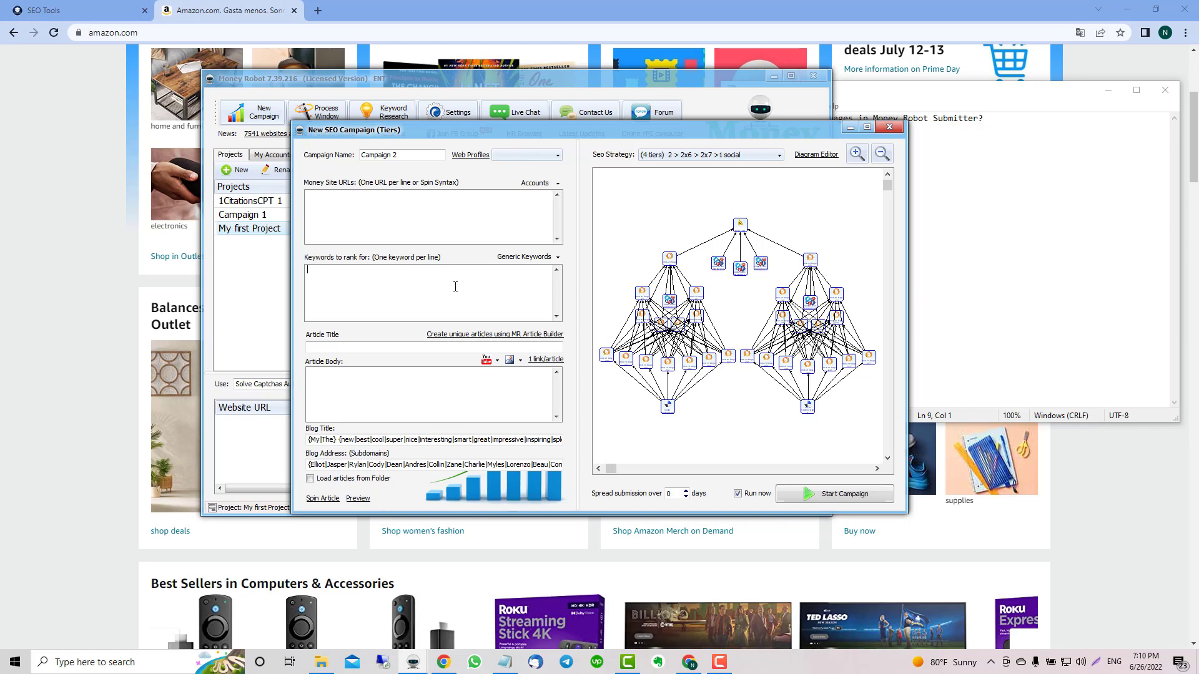
text(seo too)
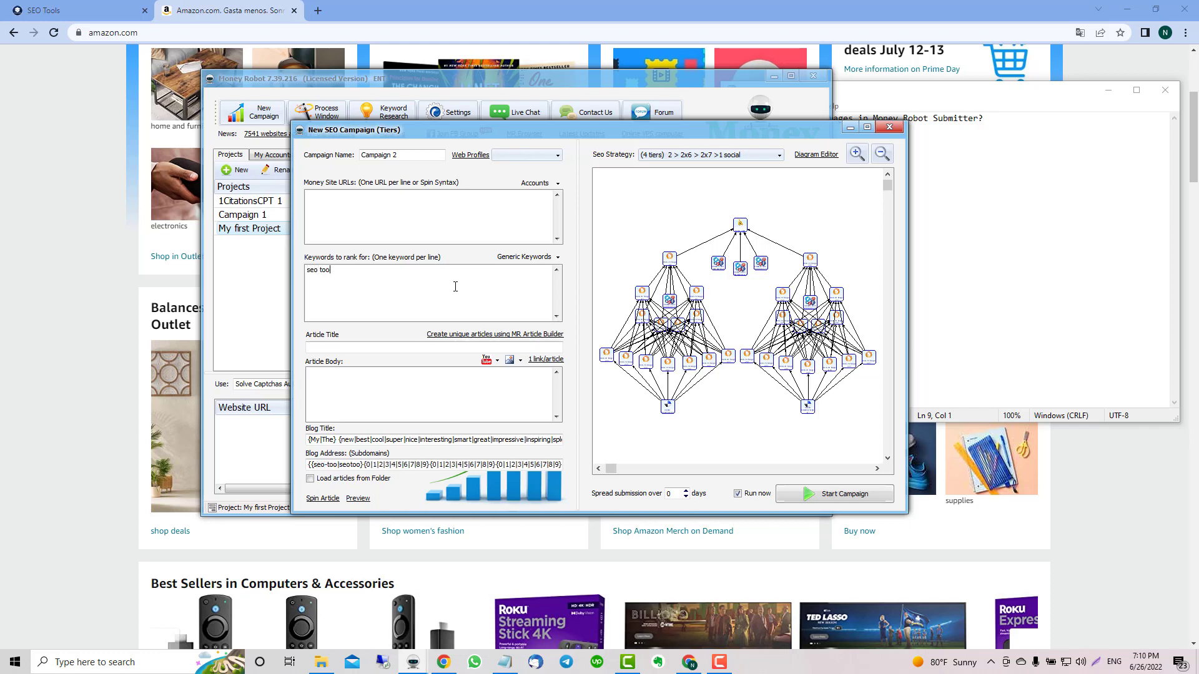
text(ls how t)
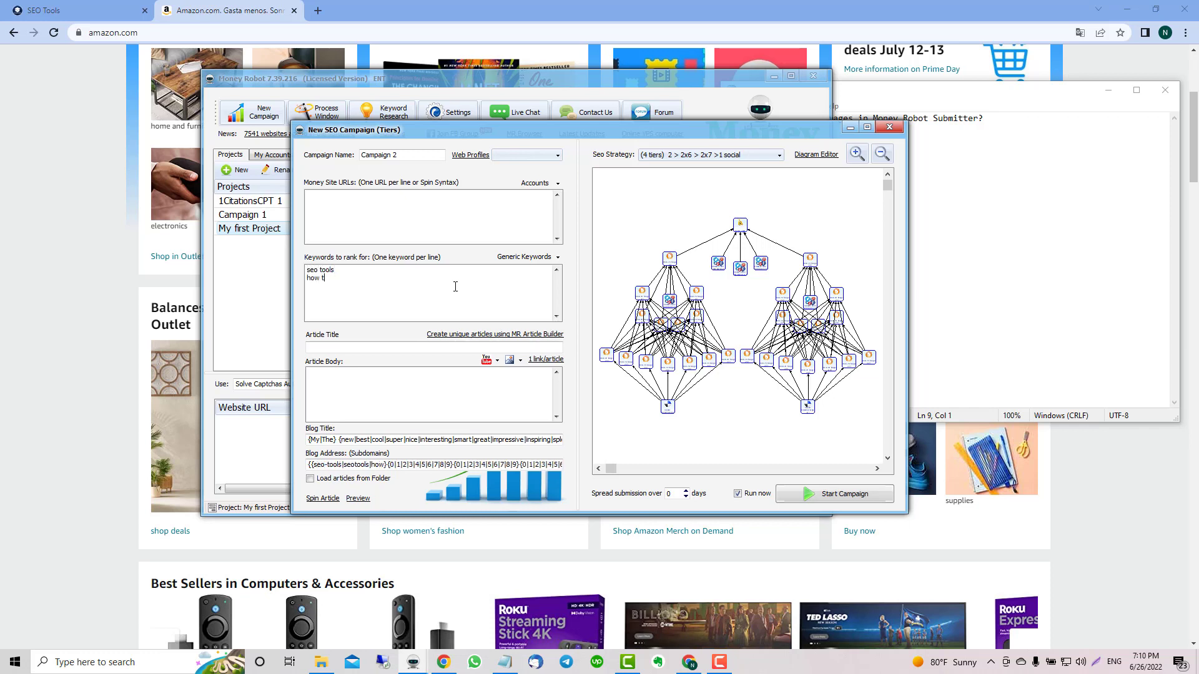
text(o use s)
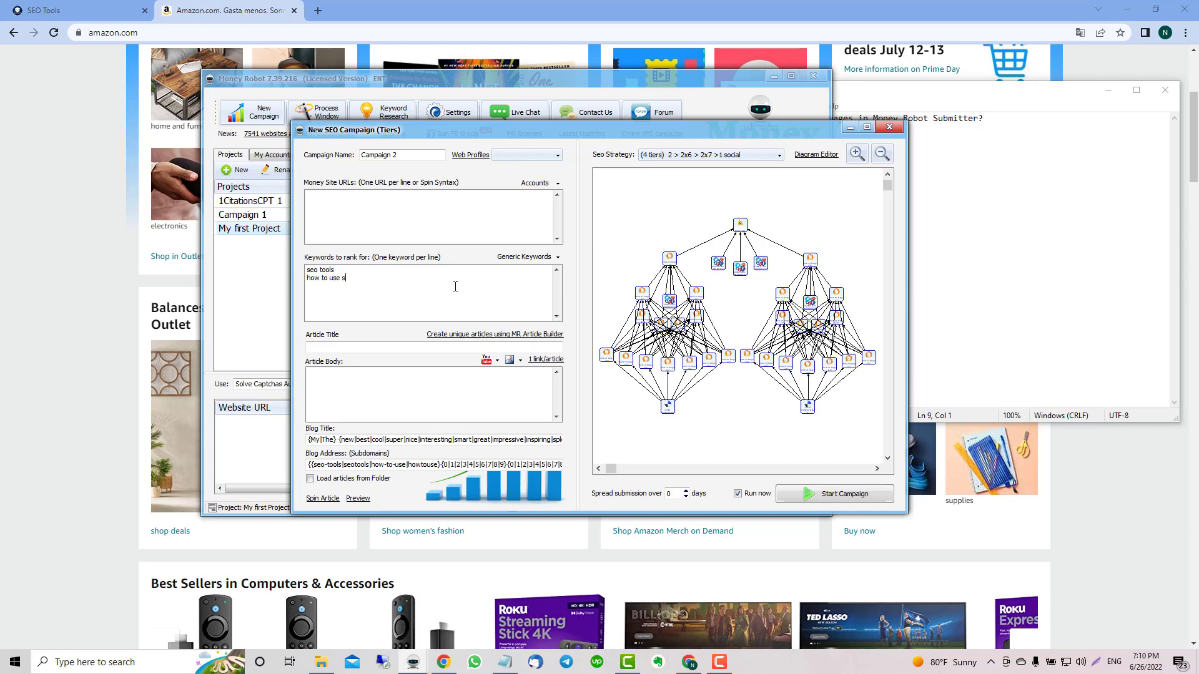
text(eo tools)
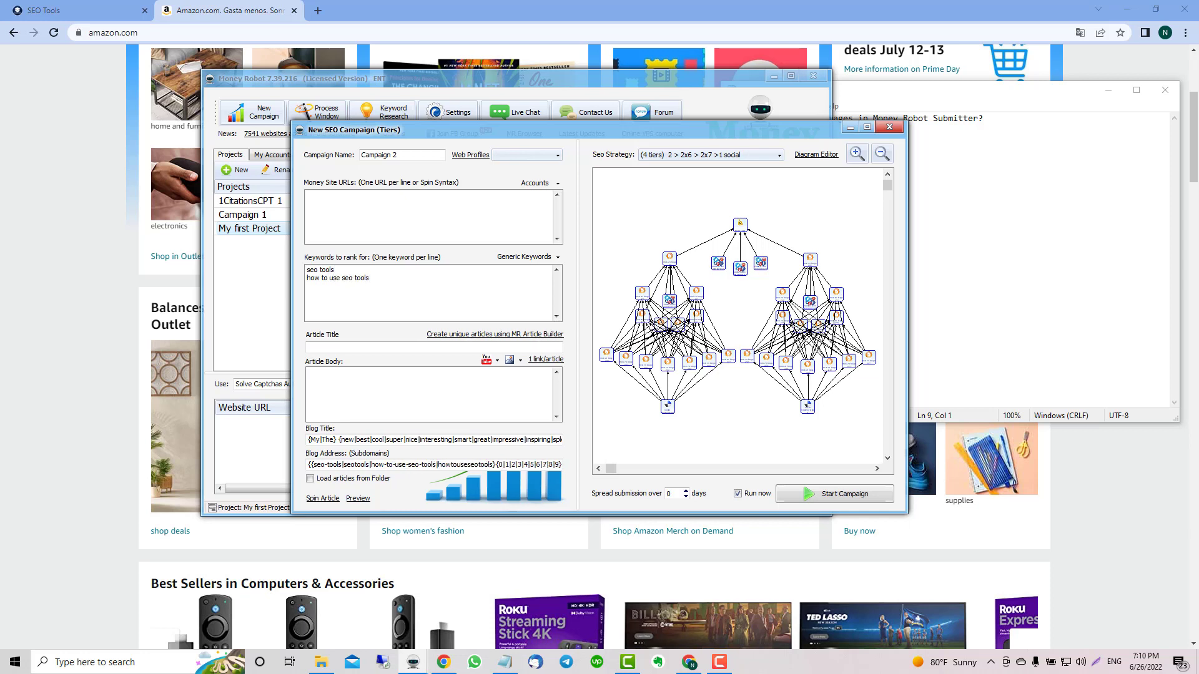
click(462, 335)
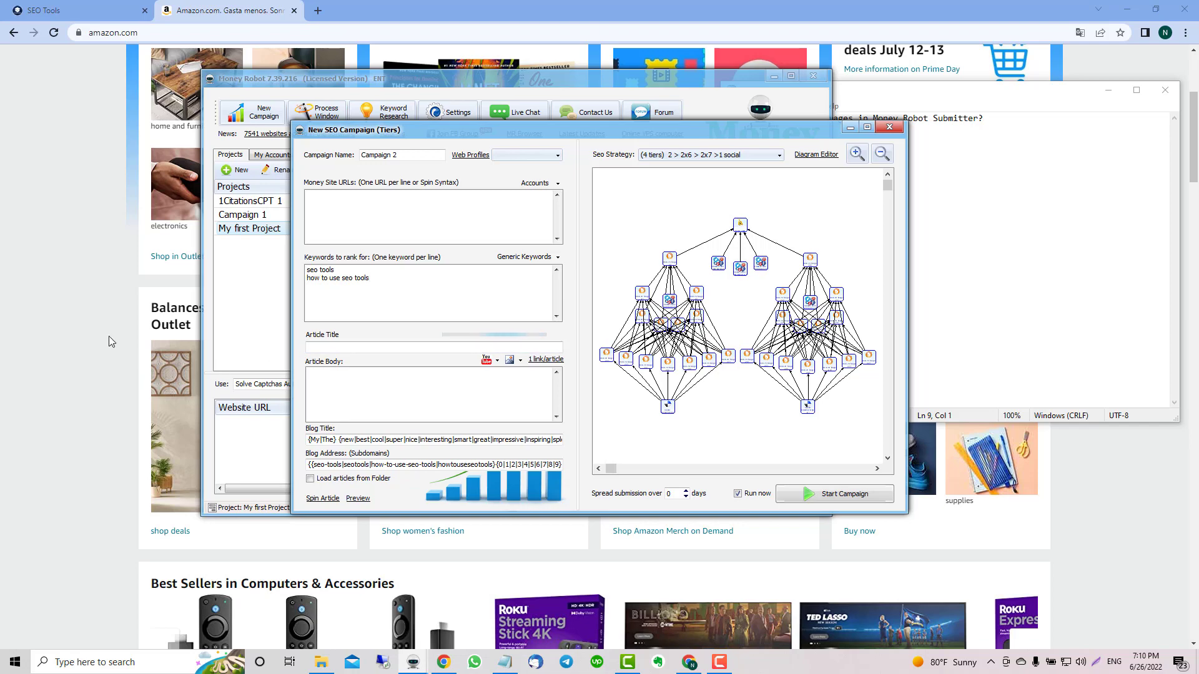
Step: Switch to the Amazon page in the browser and copy the image address of the large Small brand deals photo
click(89, 295)
scroll(88, 297, up, 4)
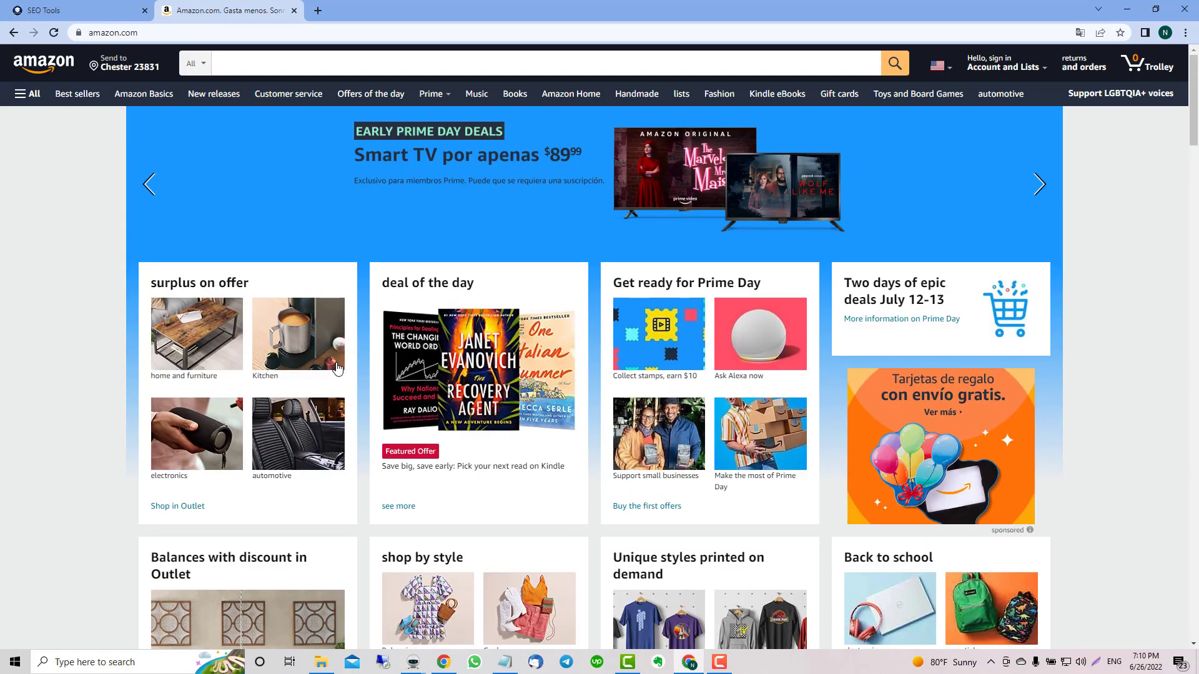
scroll(340, 365, down, 4)
scroll(340, 365, down, 3)
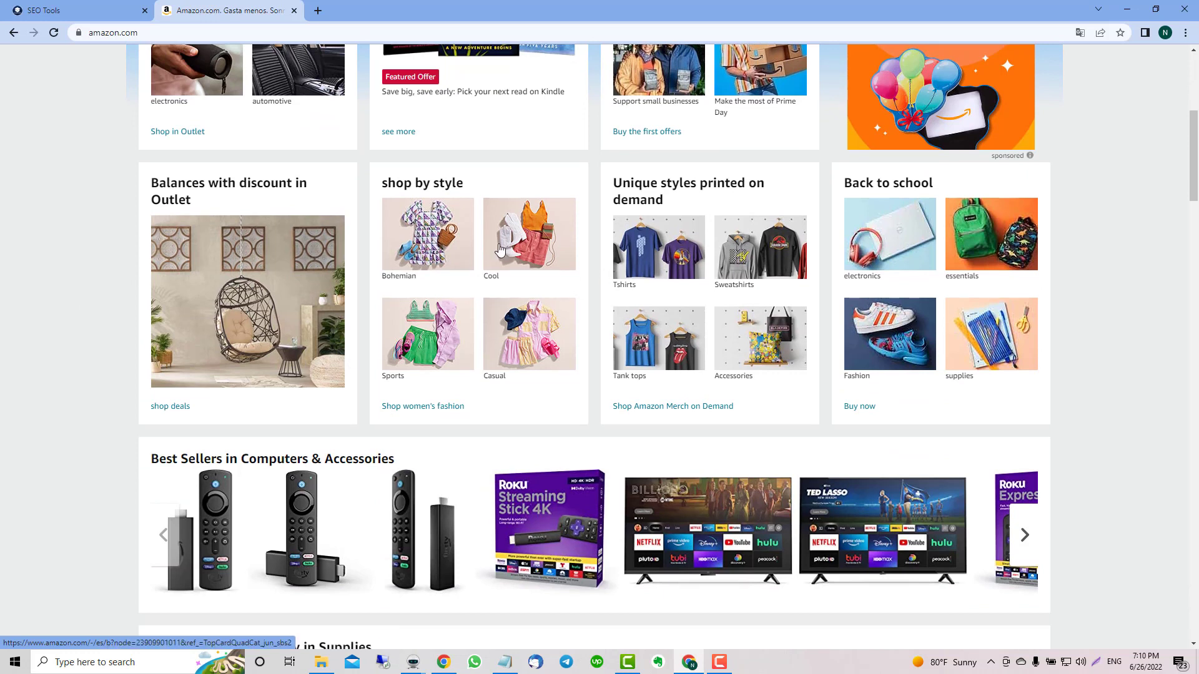
right_click(684, 272)
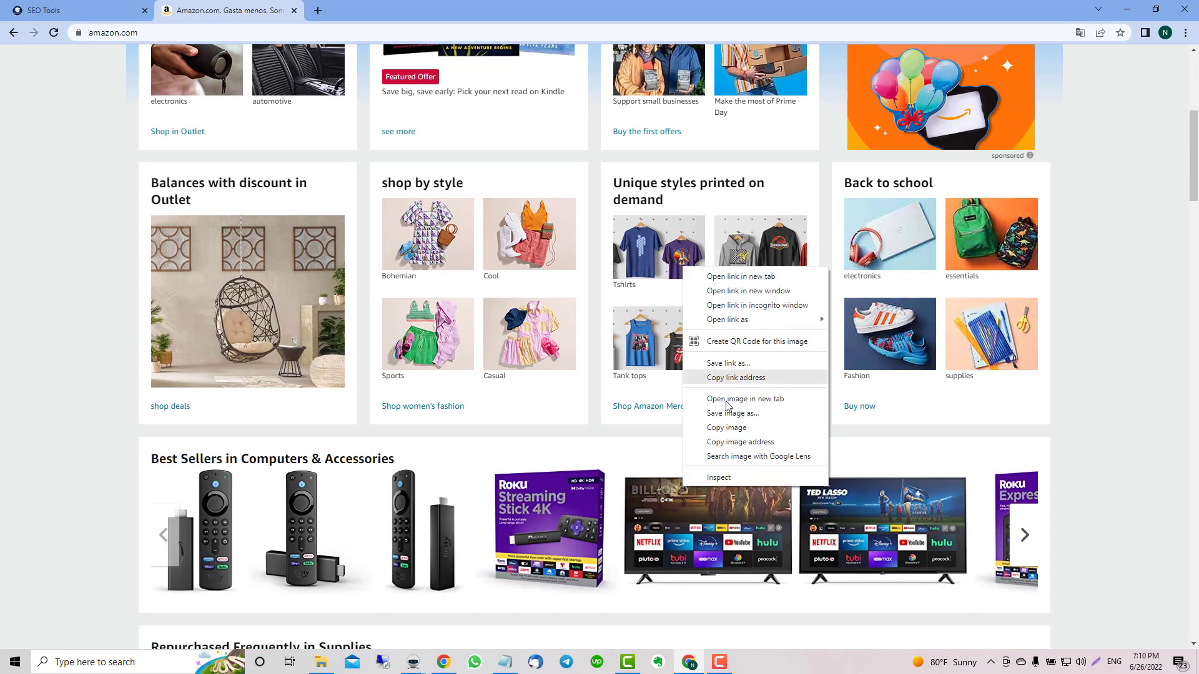
click(746, 428)
drag(745, 443, 1183, 446)
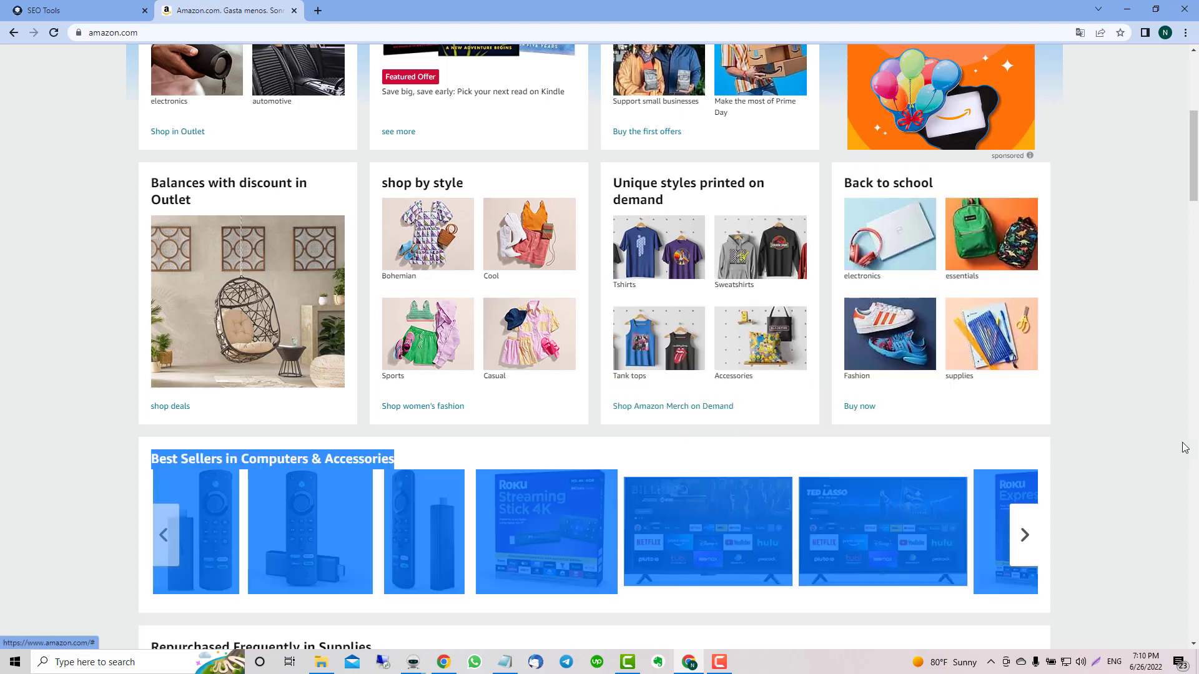
click(1193, 434)
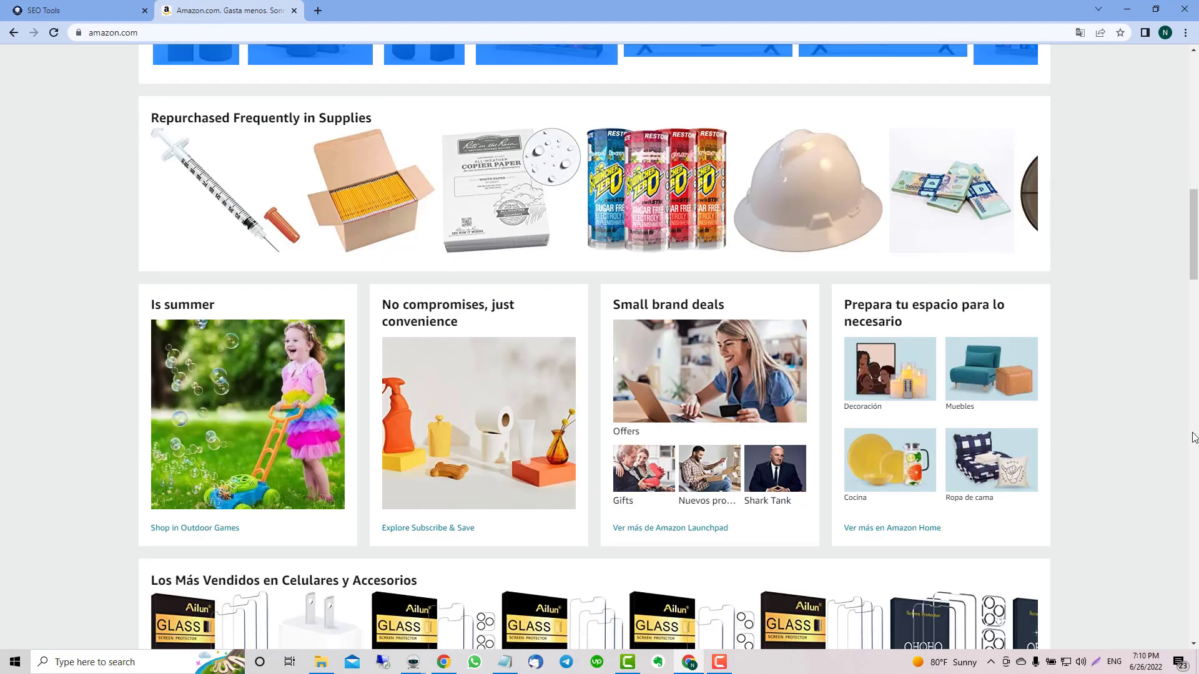
right_click(704, 379)
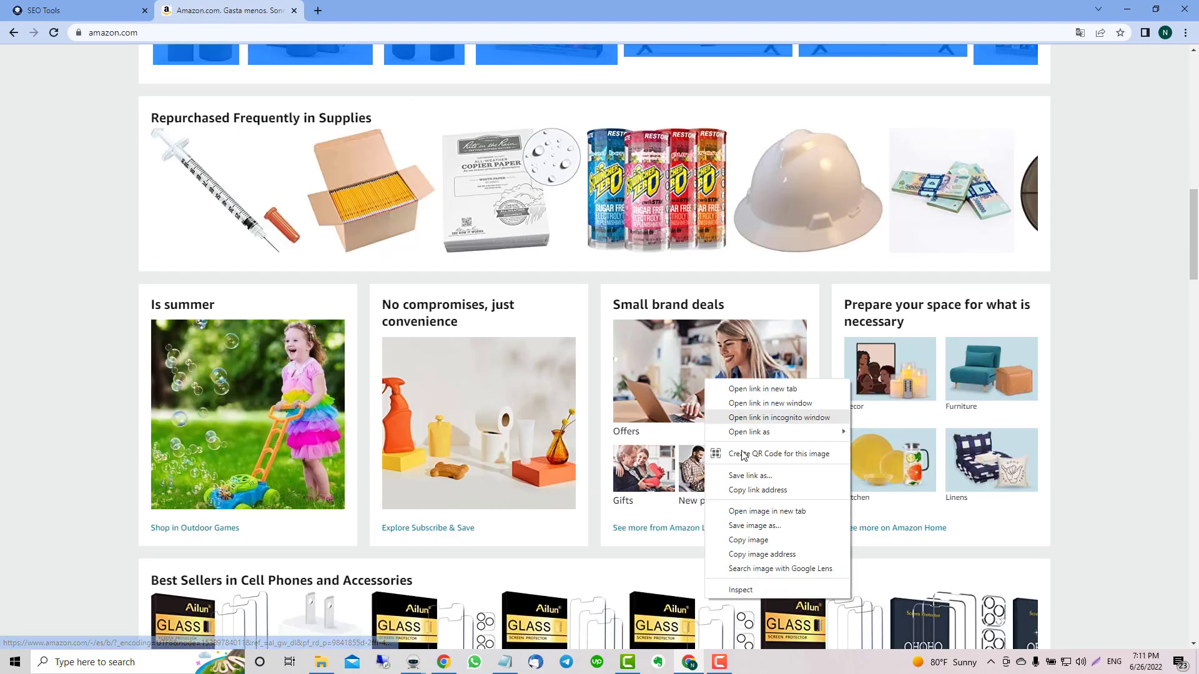
click(763, 554)
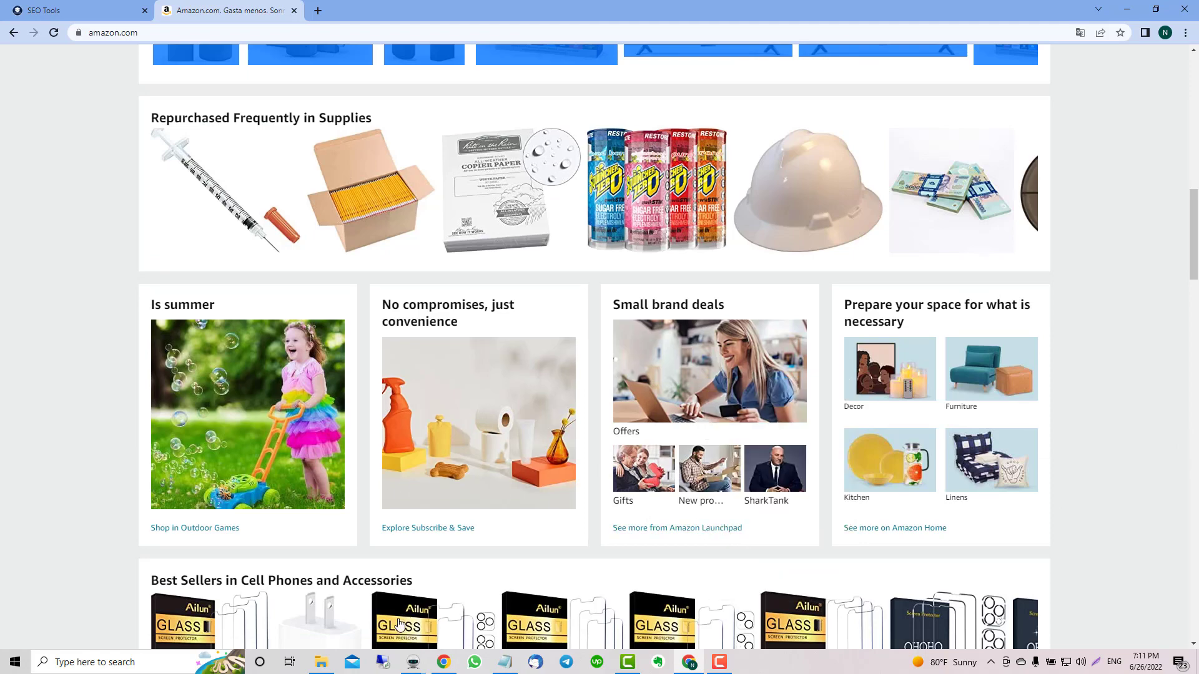
Step: Return to the New SEO Campaign window and insert the copied image URL before the article in the article body
scroll(88, 412, up, 10)
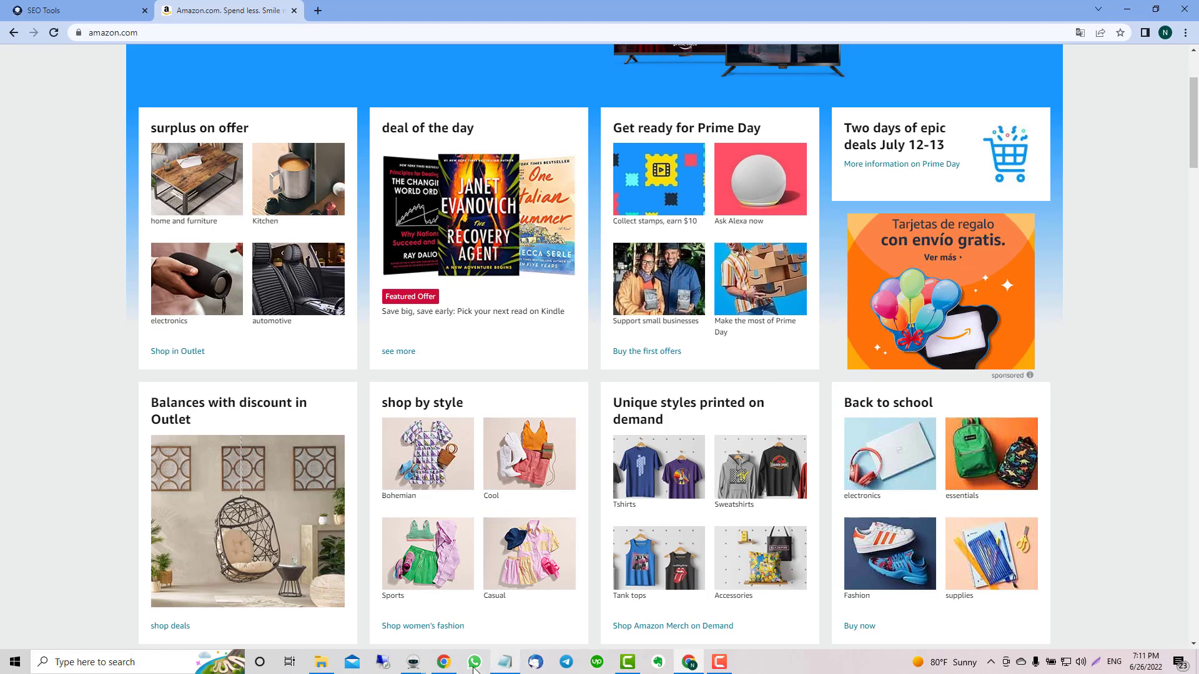
mouse_move(413, 662)
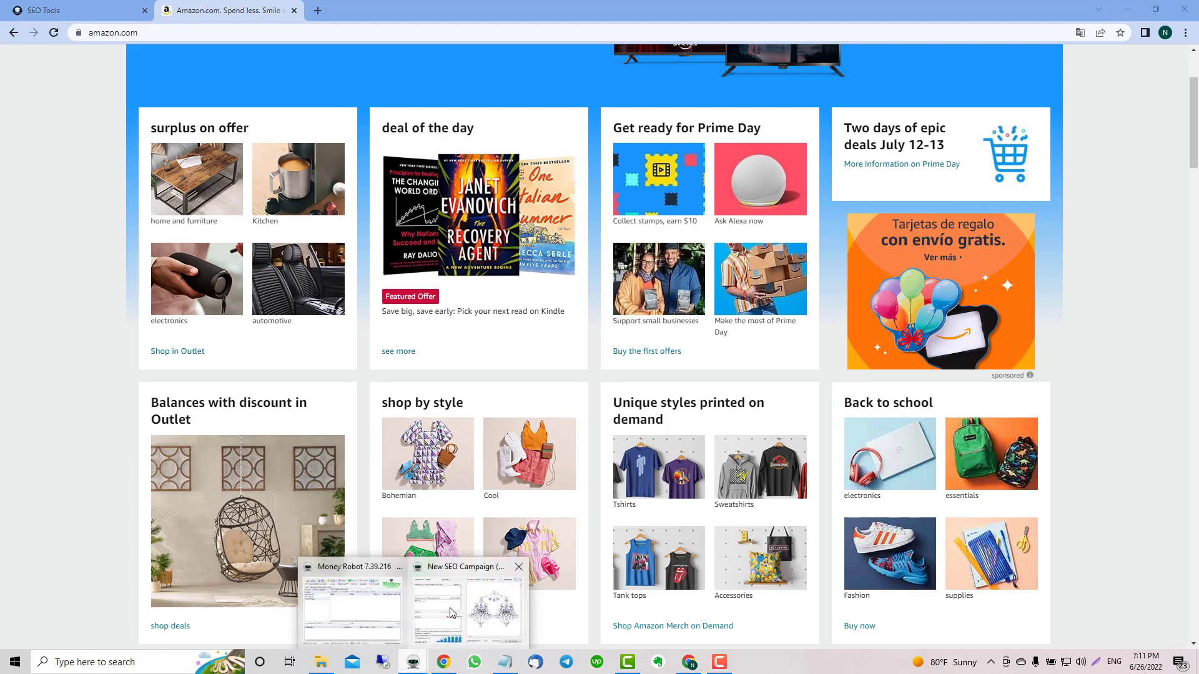
click(460, 601)
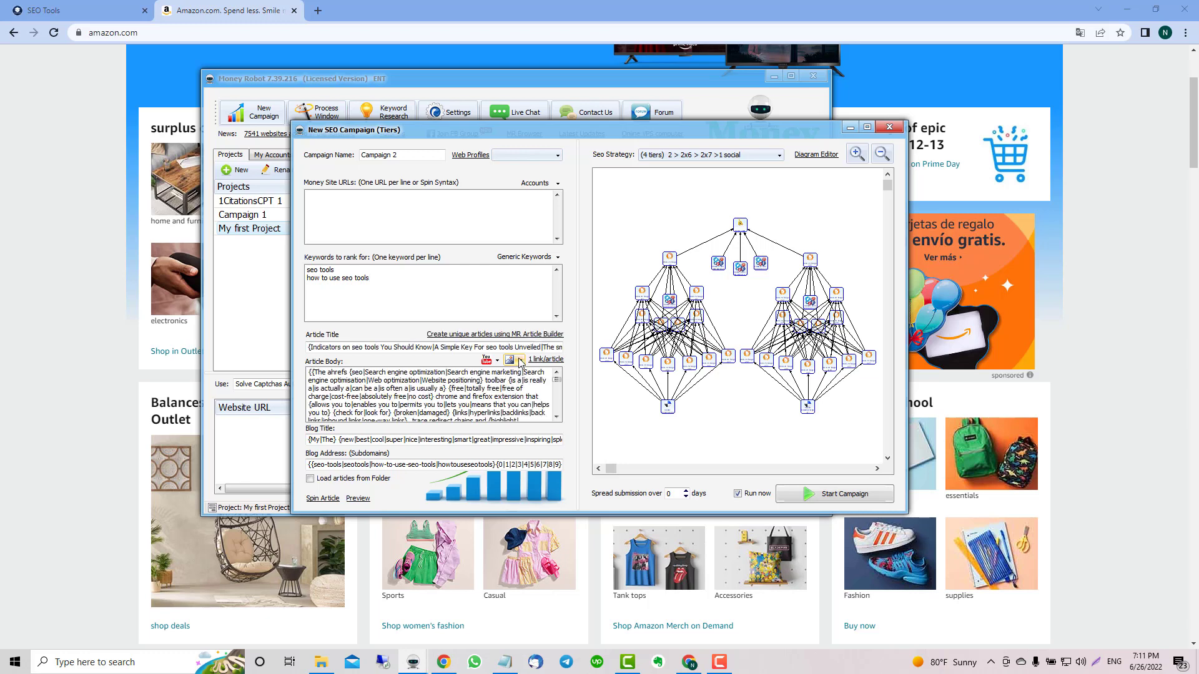
click(519, 360)
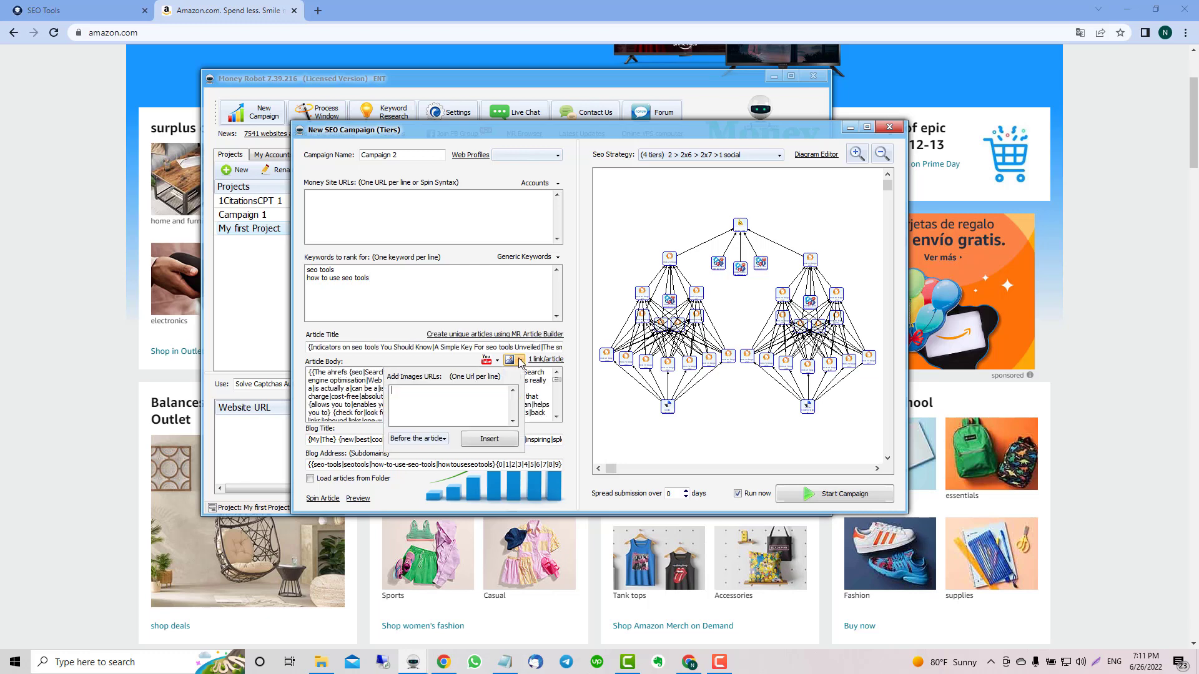
click(427, 439)
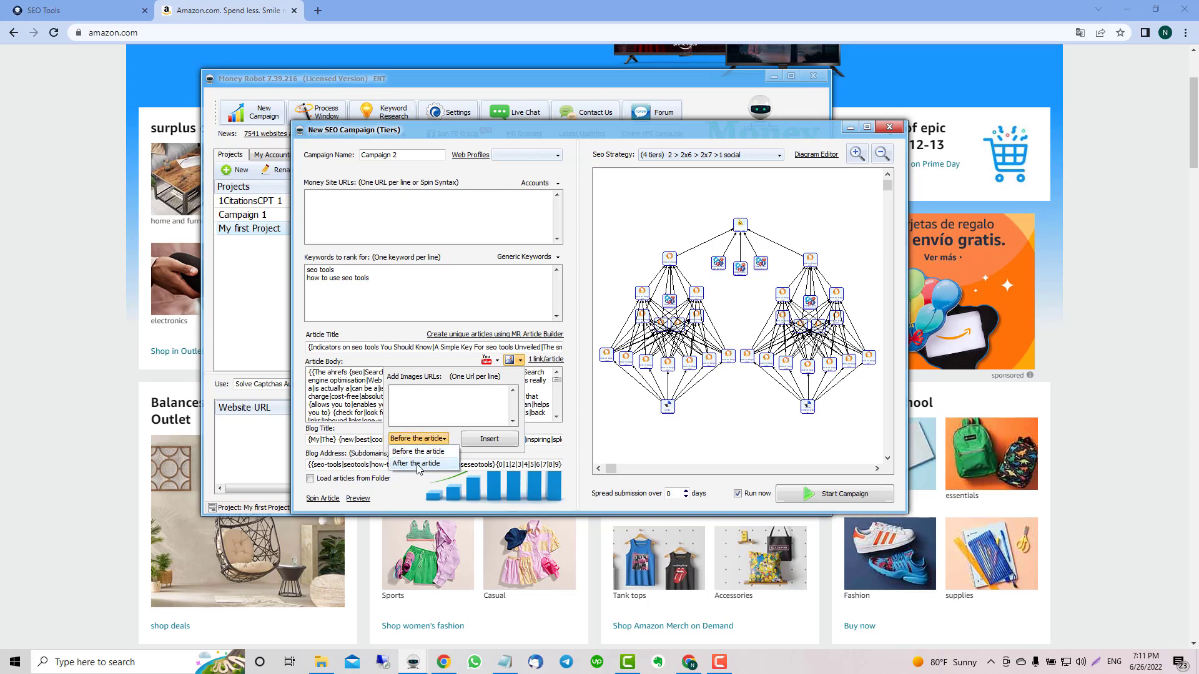
click(417, 400)
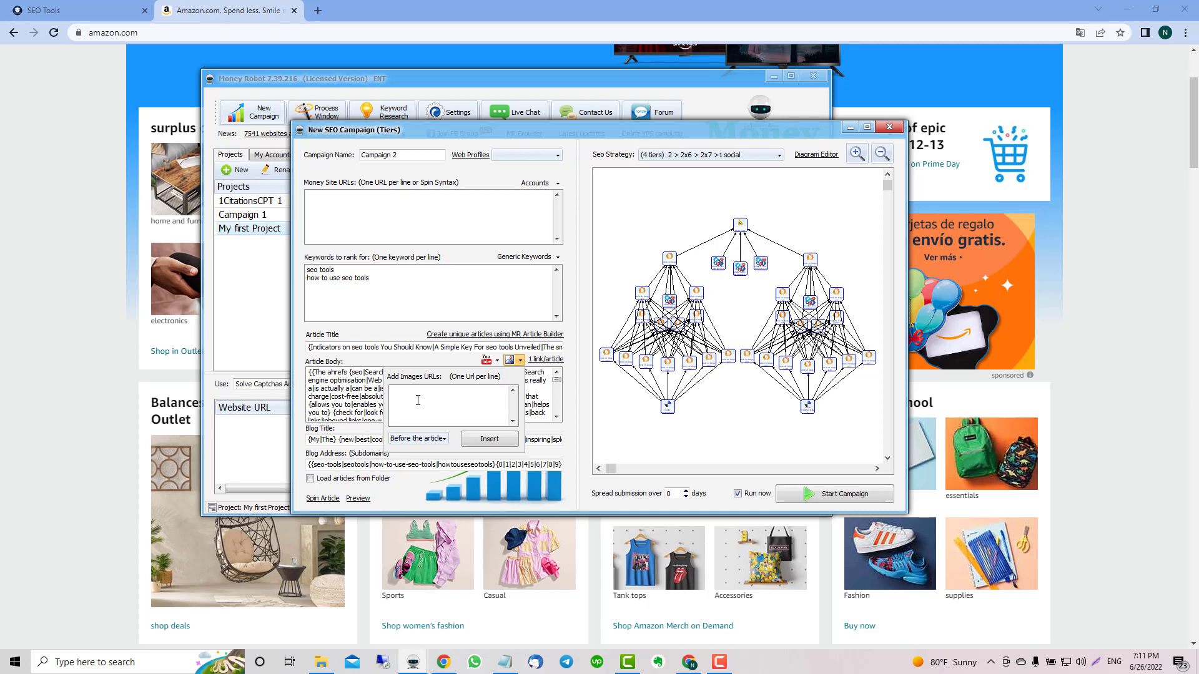
key(ctrl+v)
click(499, 444)
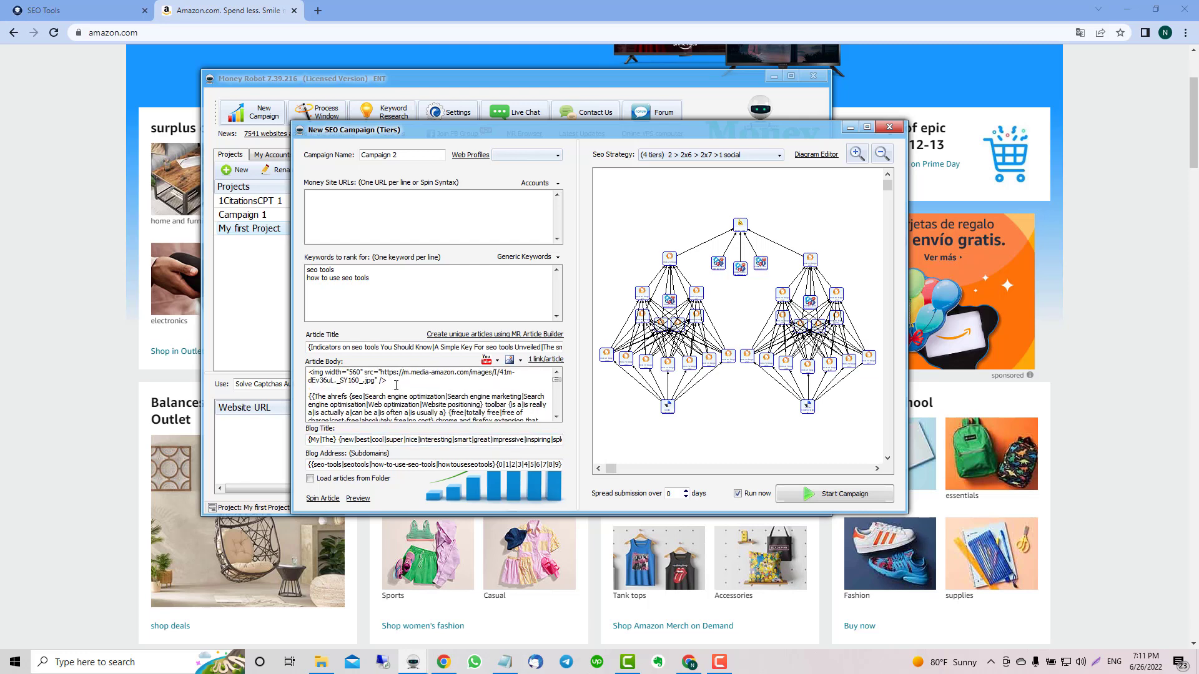
Step: Copy the inserted image tag from the article body and paste it below the heading in Notepad
drag(395, 384, 309, 373)
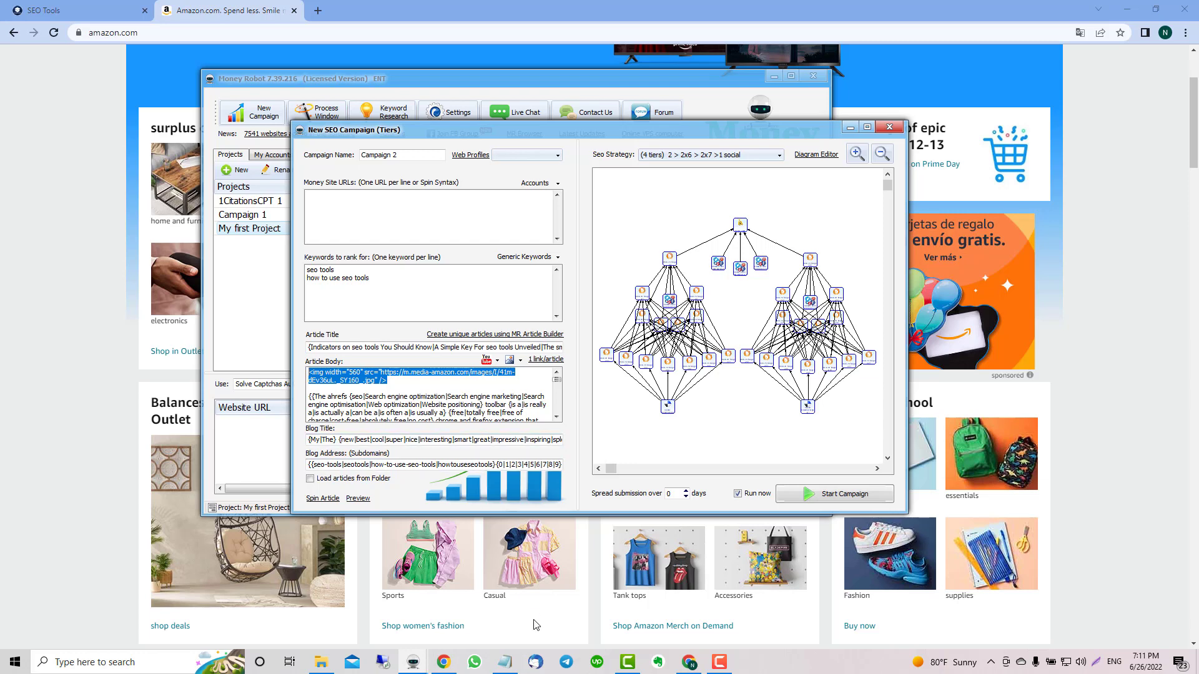
click(509, 661)
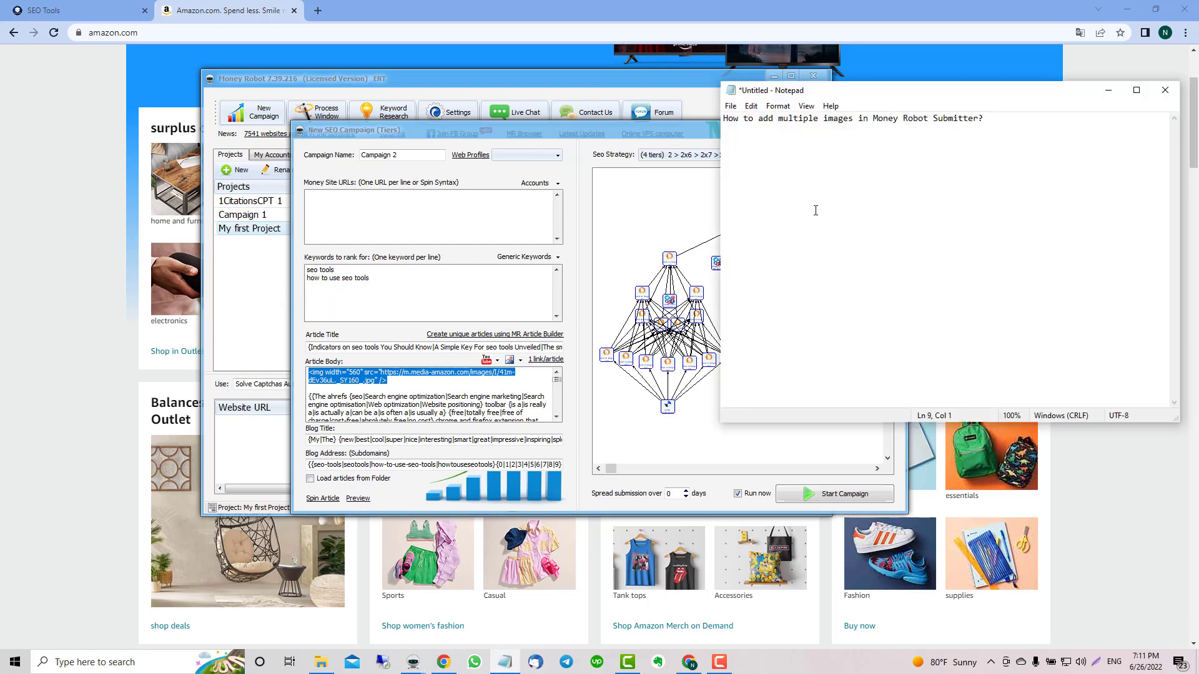
click(738, 146)
key(ctrl+v)
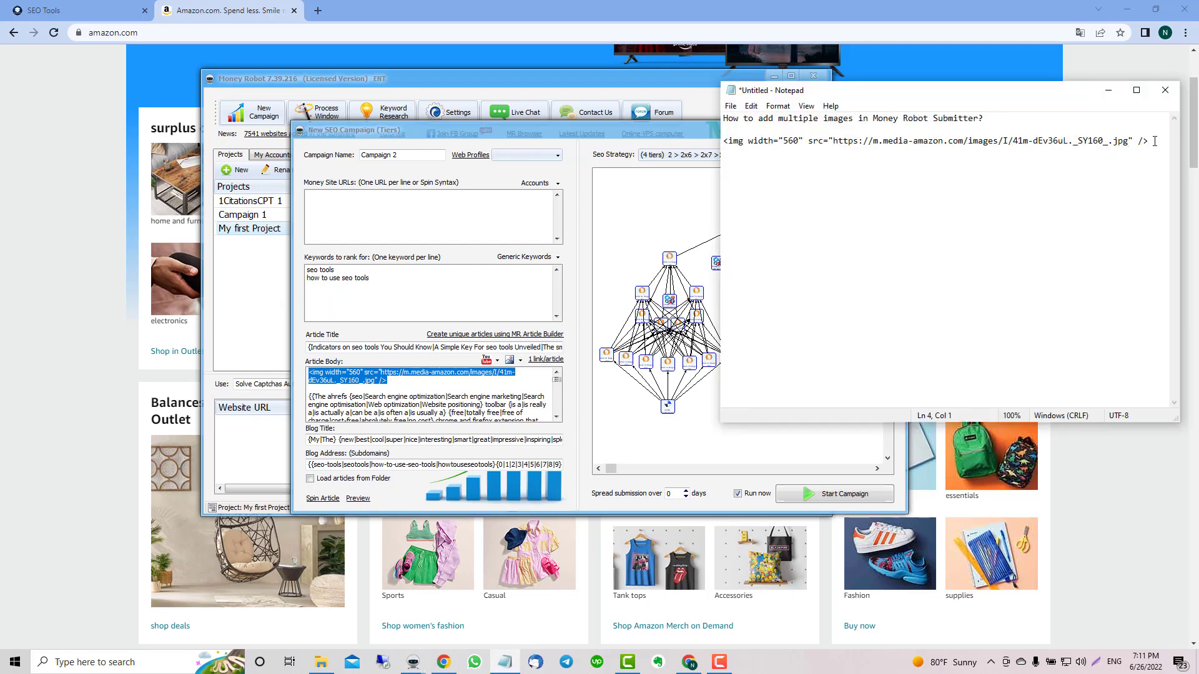
Step: Paste a second copy of the image tag on the line below and add a blank line above both tags
drag(1154, 141, 723, 143)
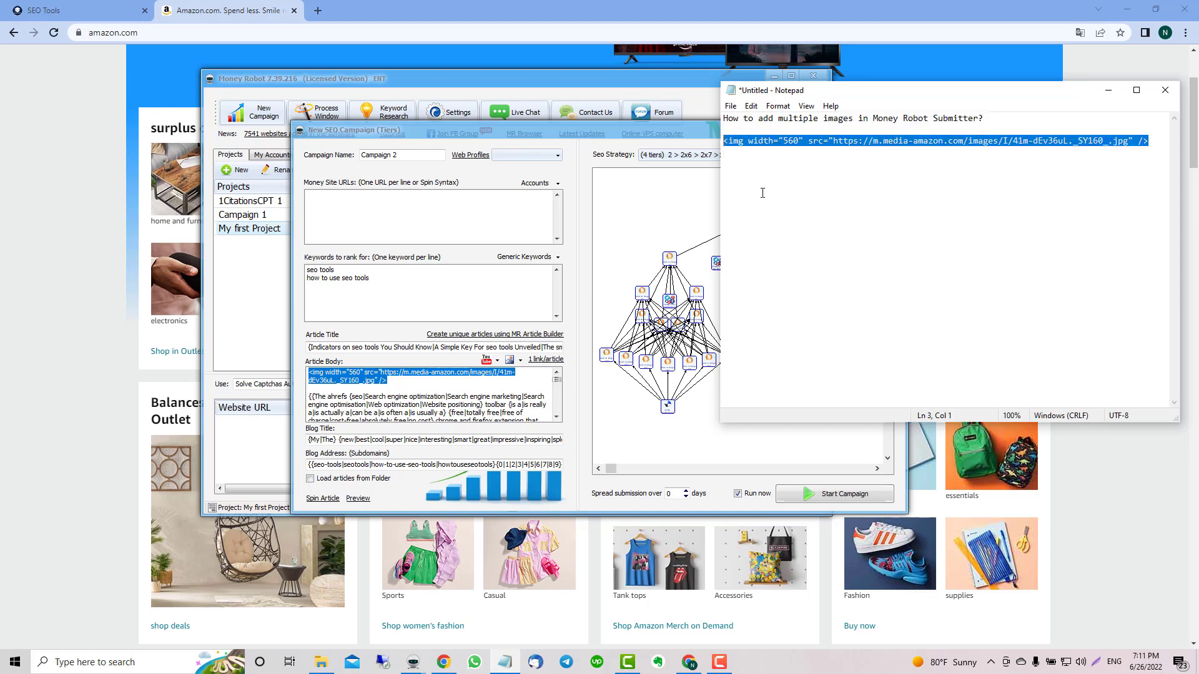
click(1159, 142)
key(Return)
key(ctrl+v)
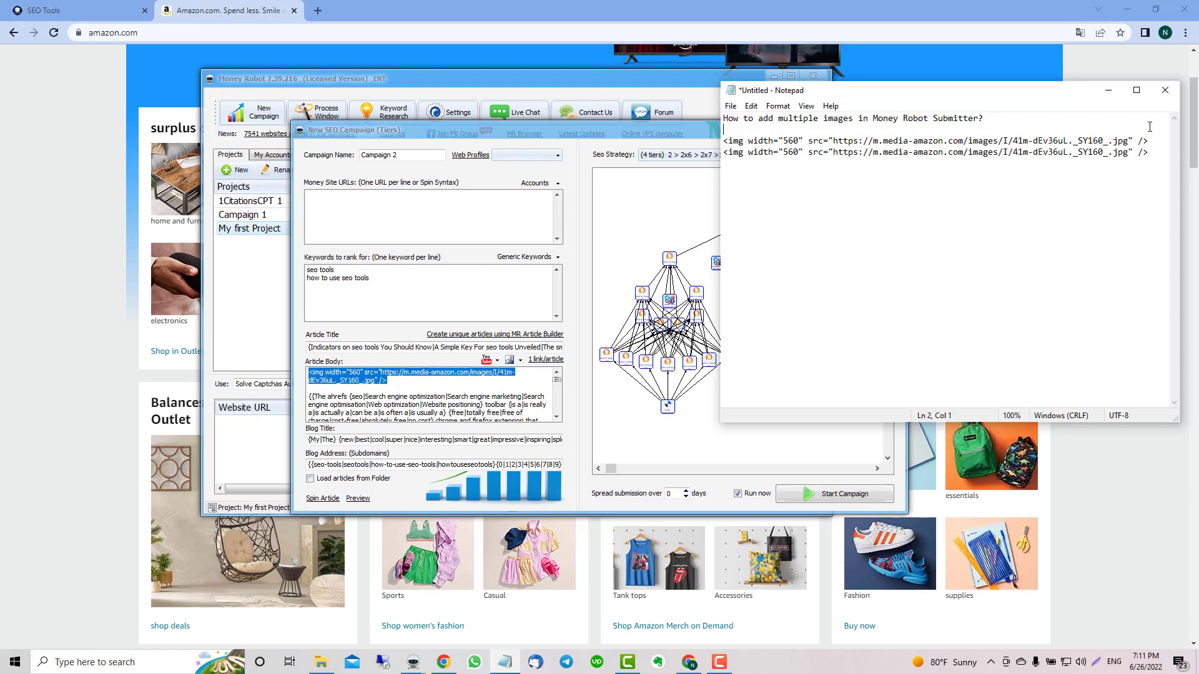
click(1149, 127)
key(Return)
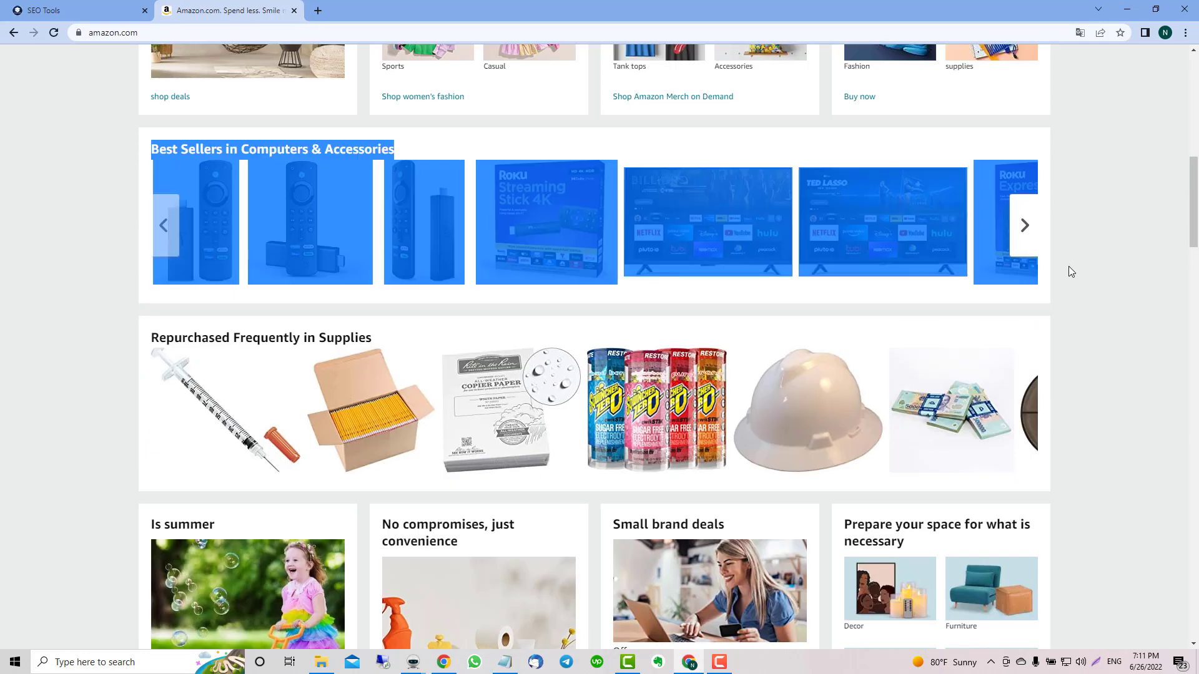
Step: Clear the text selection on the Amazon page and paste four more copies of the image tag in Notepad, each on its own line
click(1068, 266)
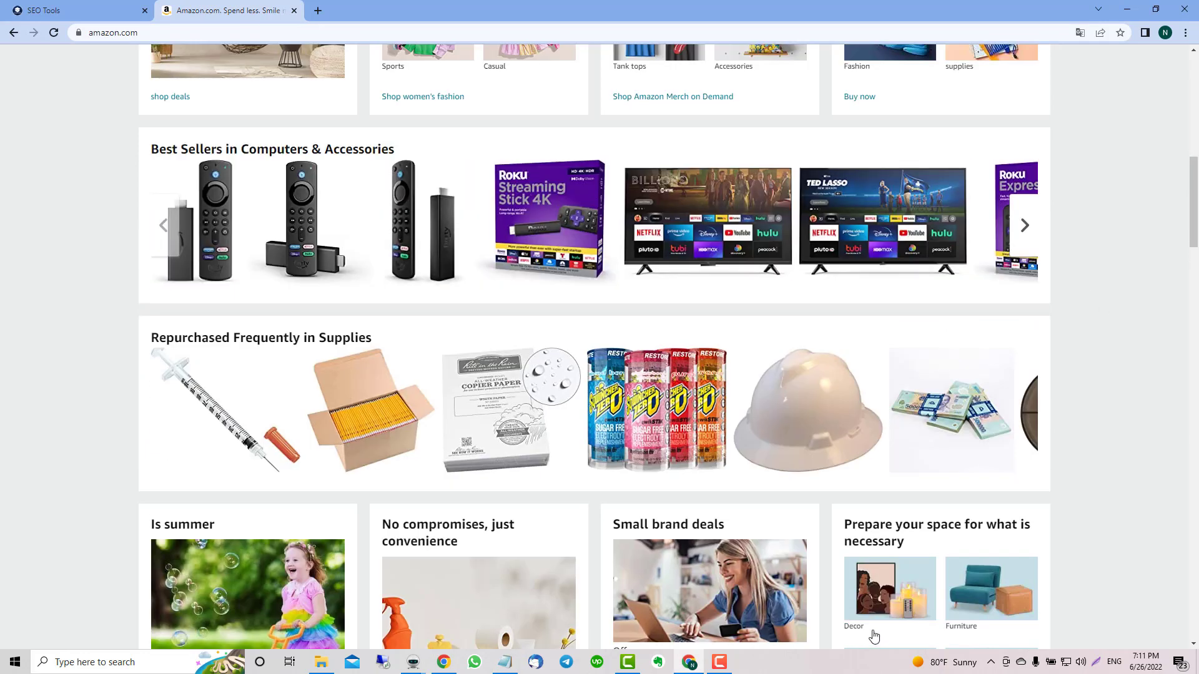
click(505, 662)
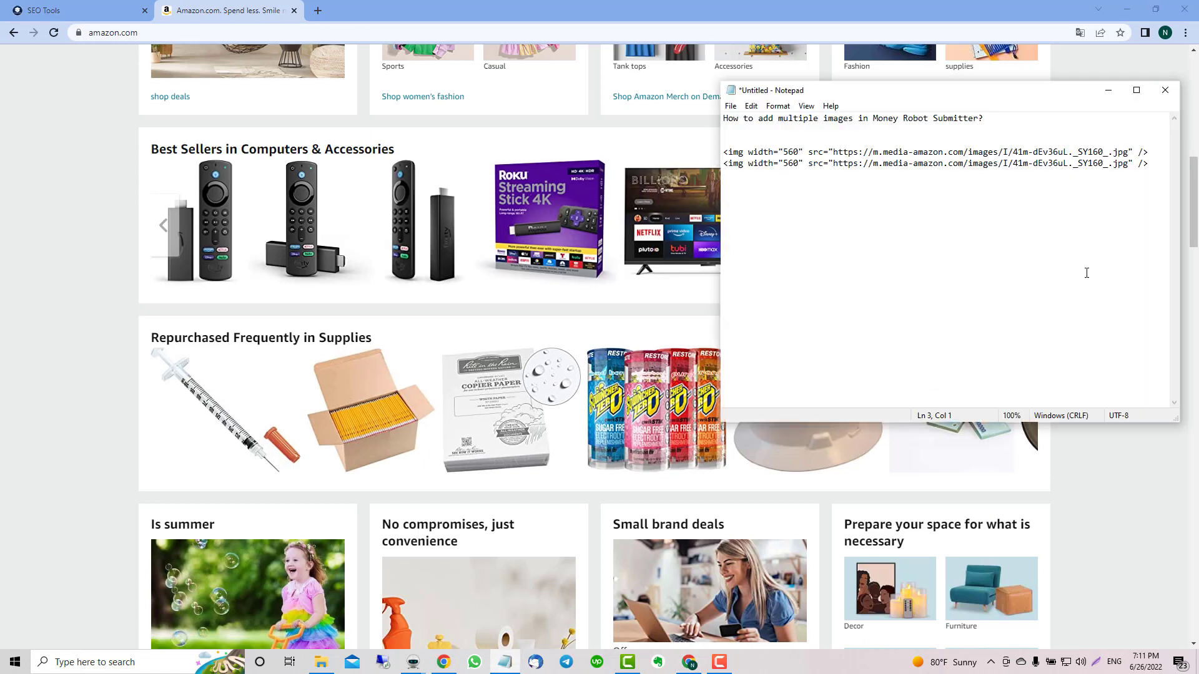
click(1151, 166)
key(Return)
key(ctrl+v)
key(Return)
key(ctrl+v)
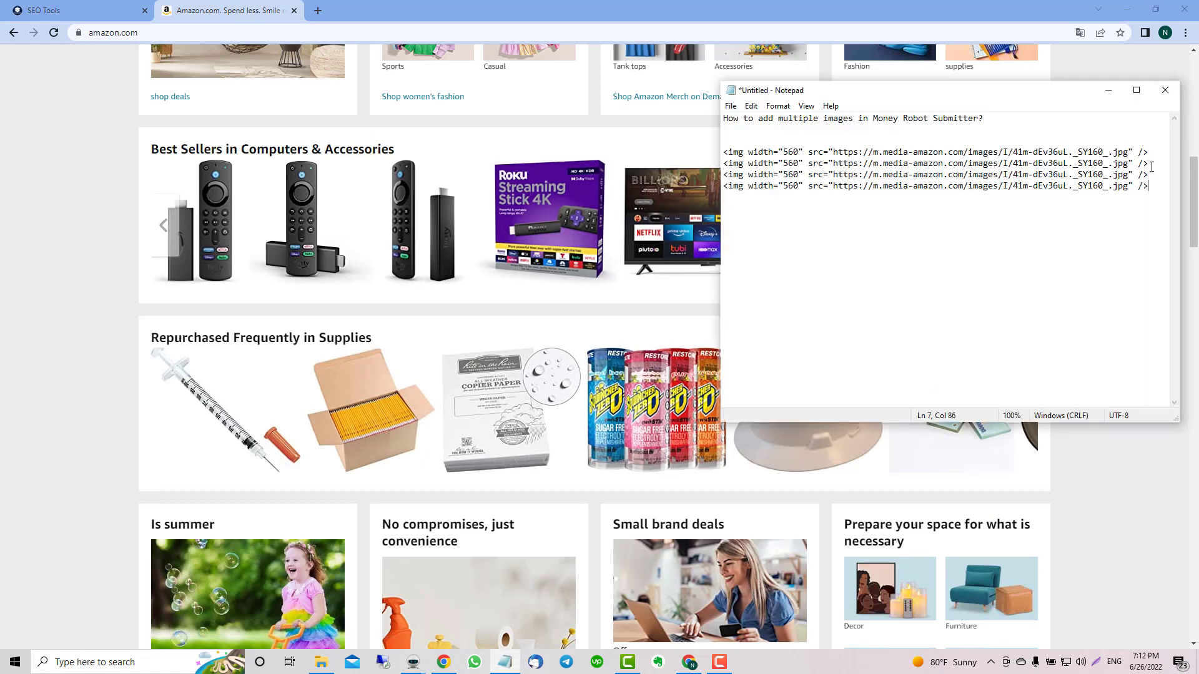
key(Return)
key(ctrl+v)
key(Return)
key(ctrl+v)
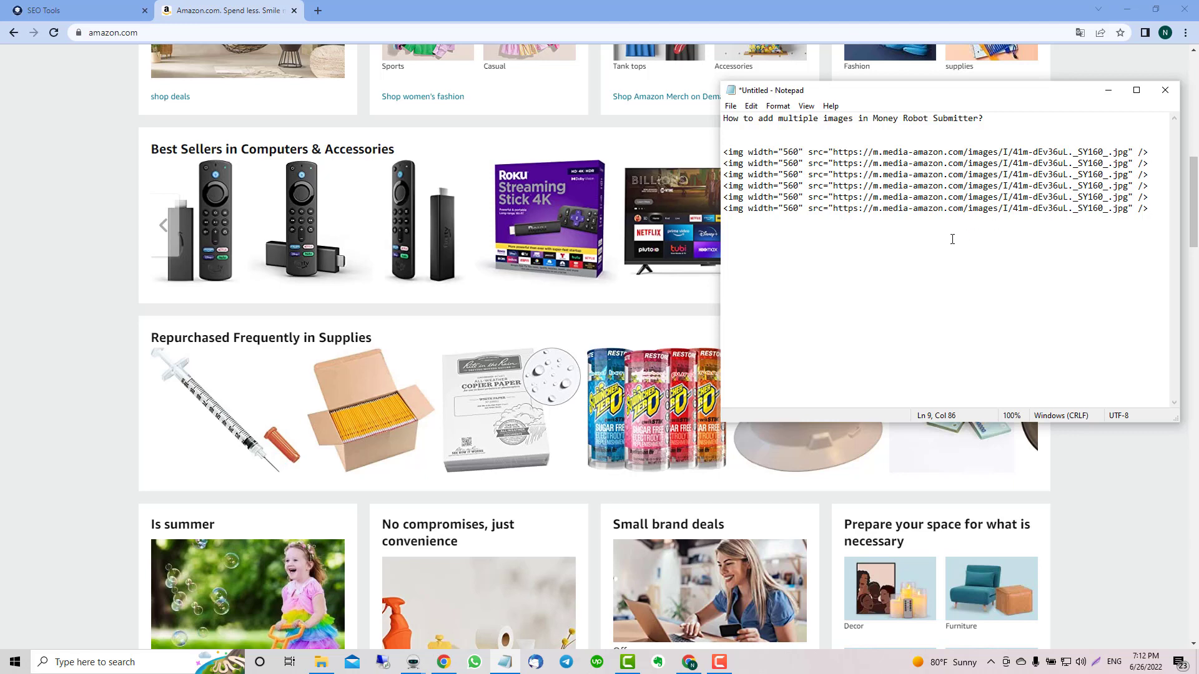
Step: Copy the image address of the first Fire TV stick in Best Sellers and replace the URL in the second Notepad image tag
click(227, 238)
right_click(226, 238)
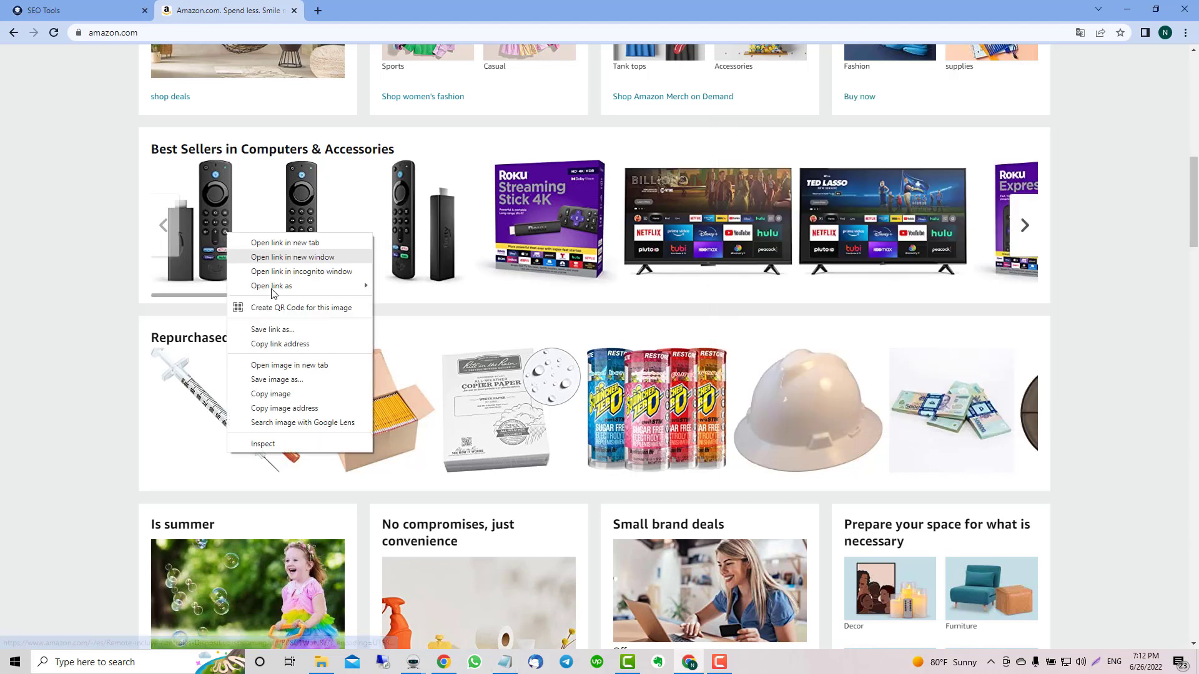
click(289, 407)
click(504, 662)
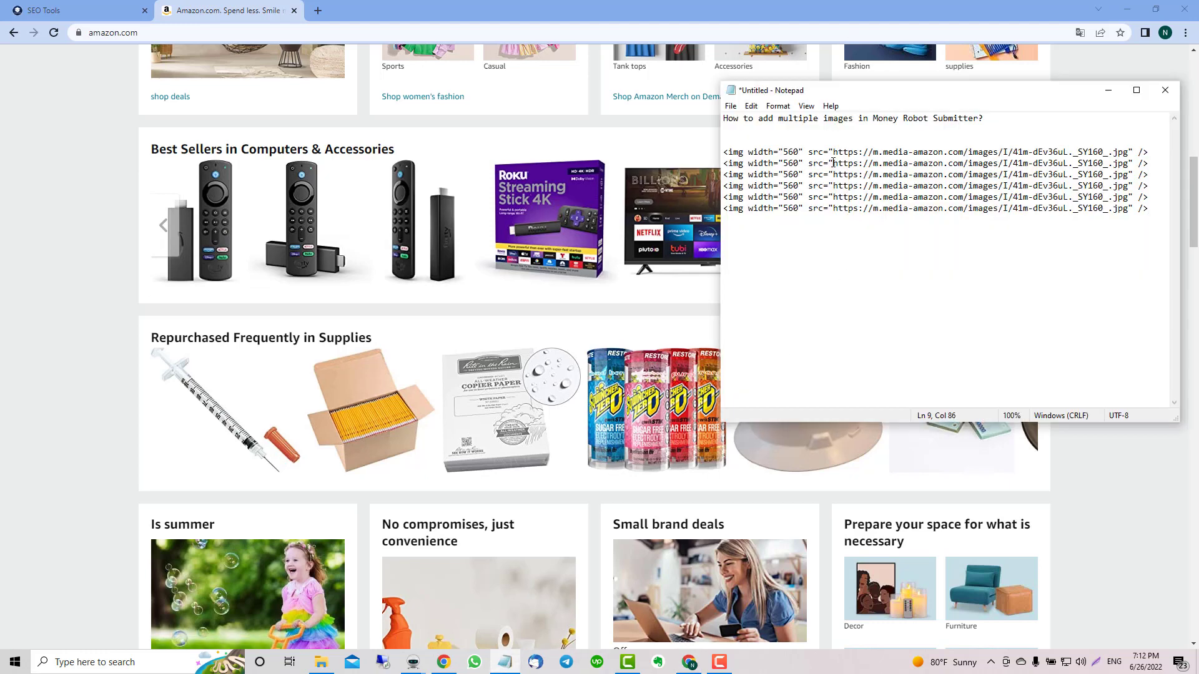
drag(834, 163, 1127, 162)
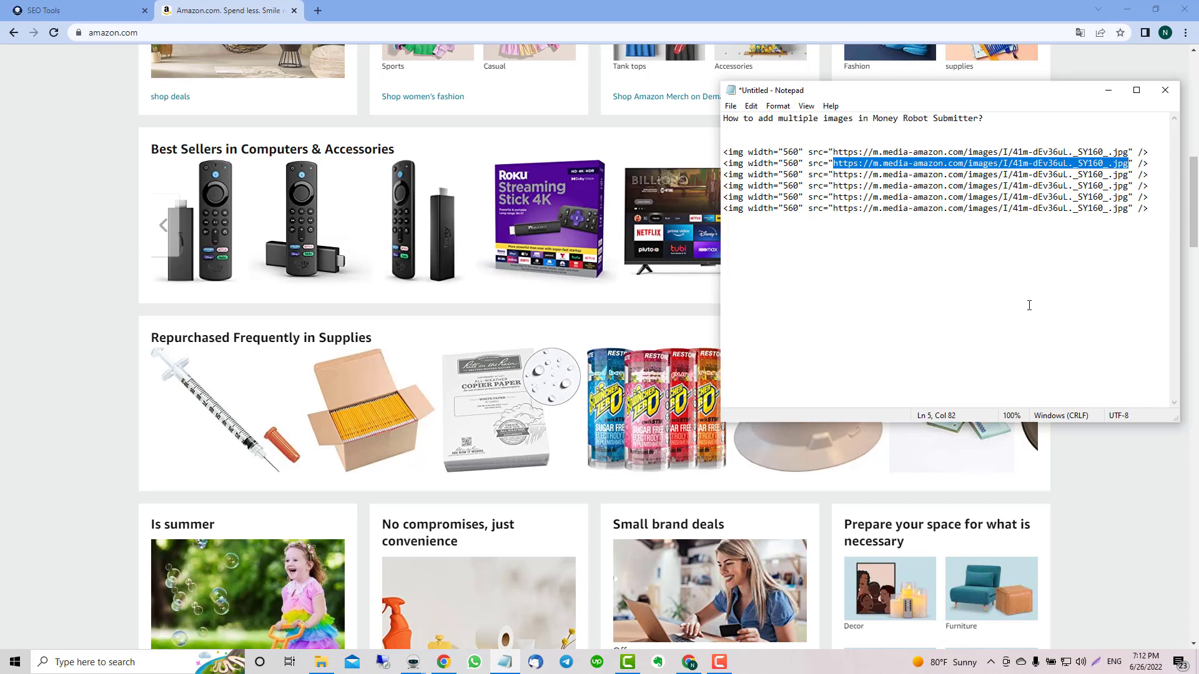
key(ctrl+v)
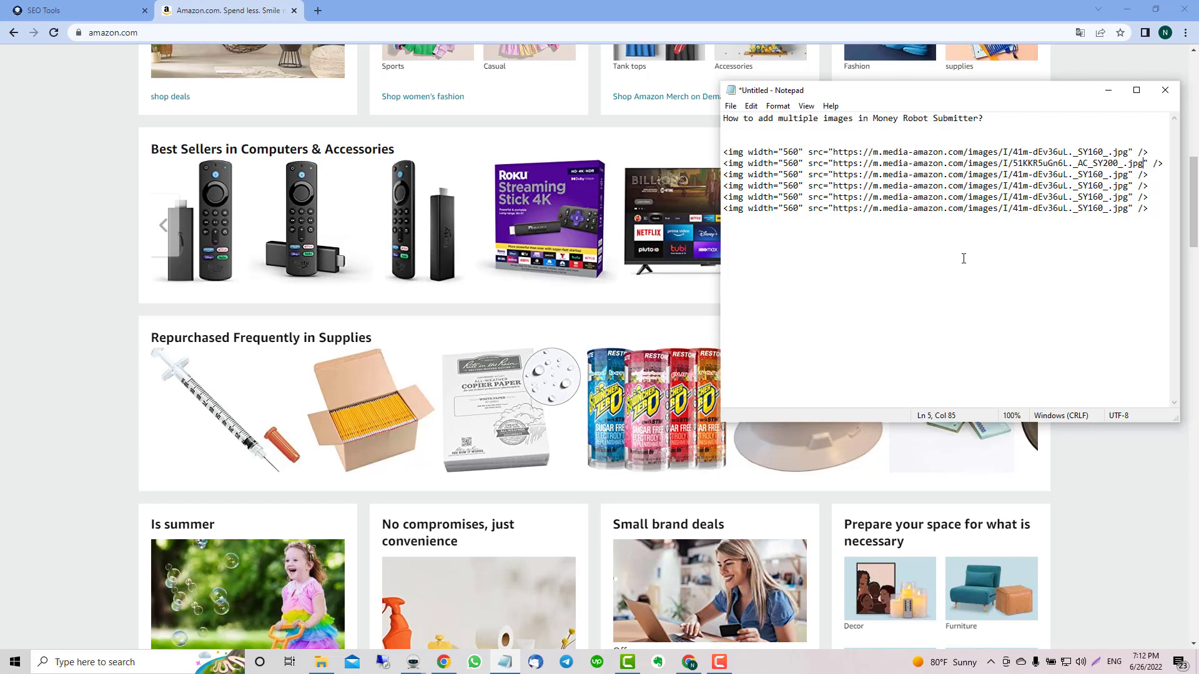
Step: Copy the image address of Amazon's home and furniture picture and replace the URL in the third Notepad image tag
click(81, 344)
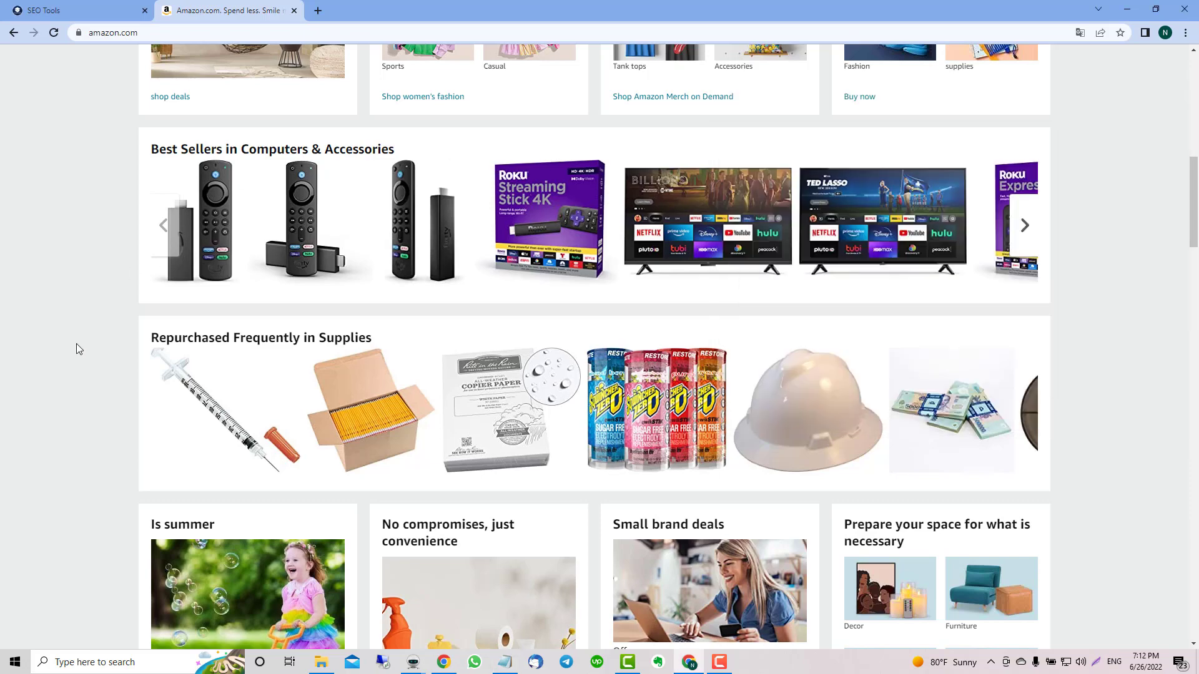
scroll(76, 345, up, 5)
scroll(76, 344, up, 4)
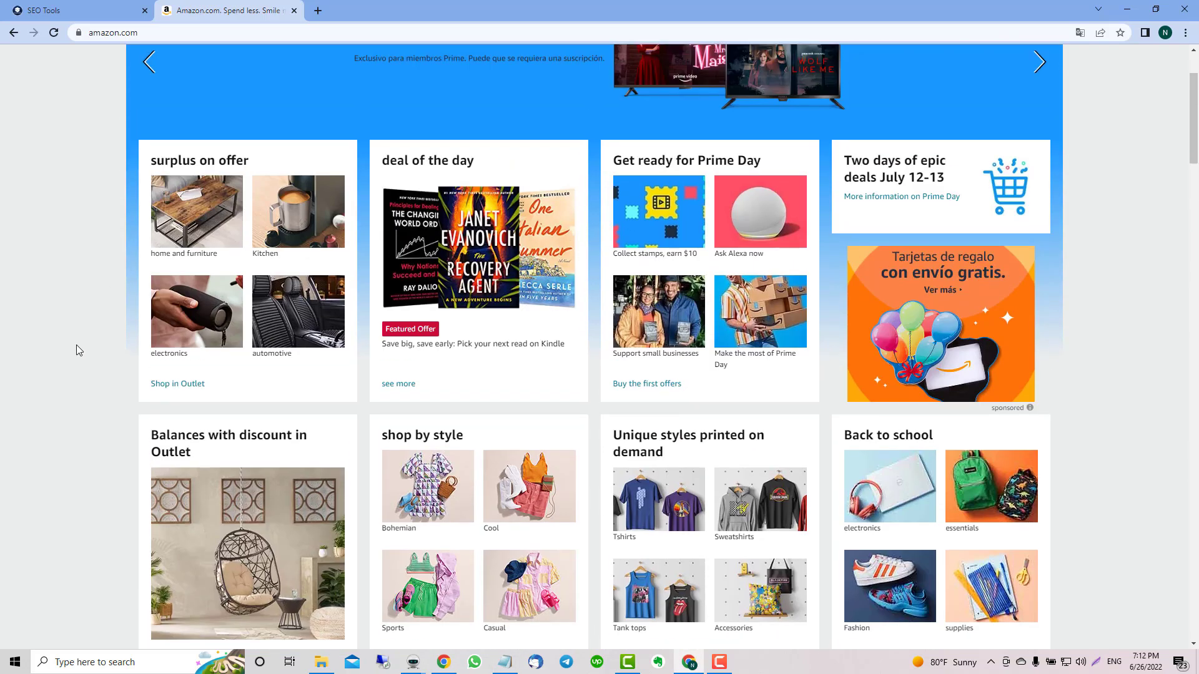
right_click(227, 226)
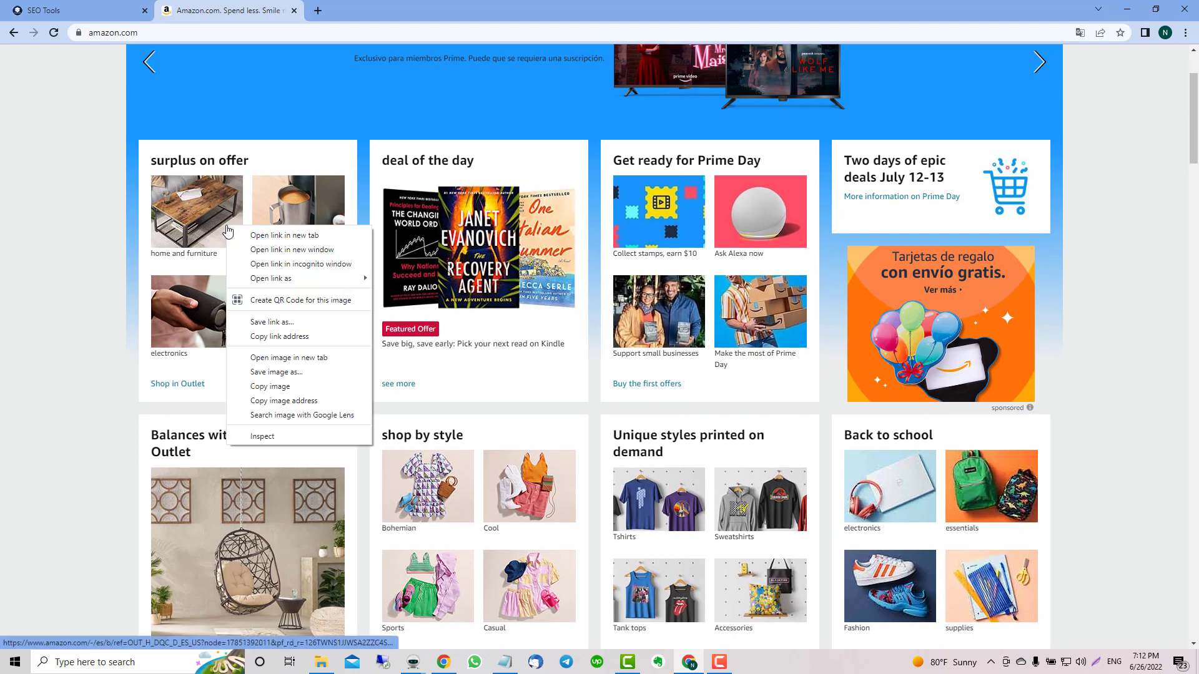
click(282, 401)
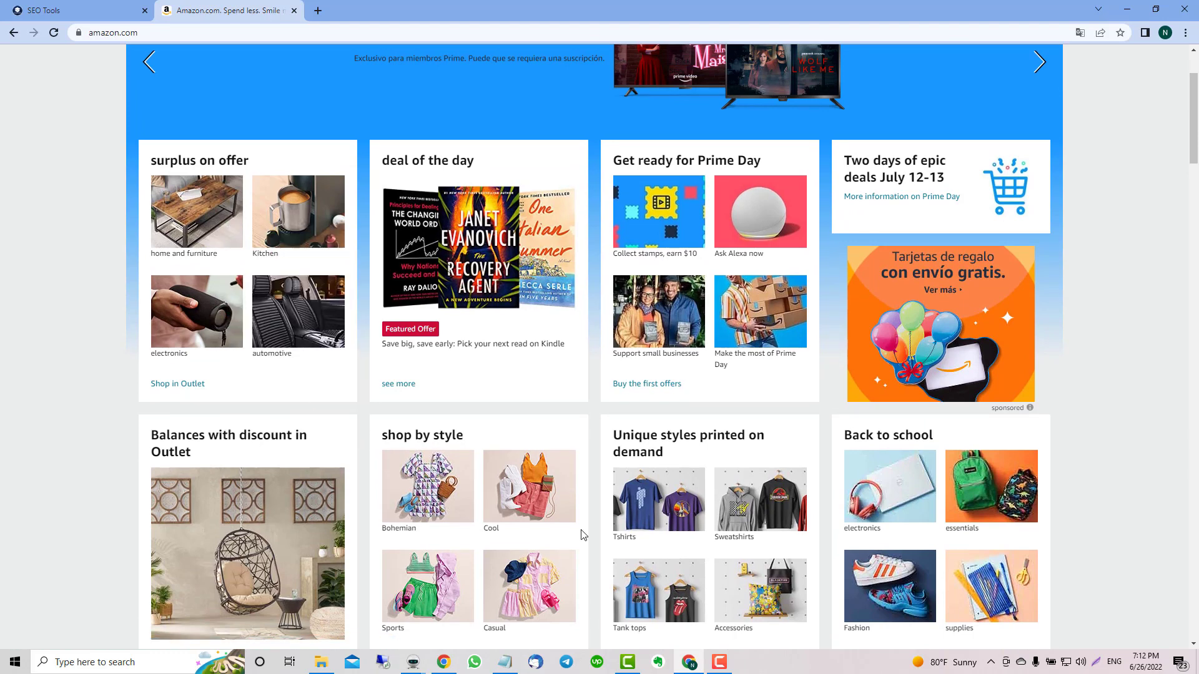
click(504, 662)
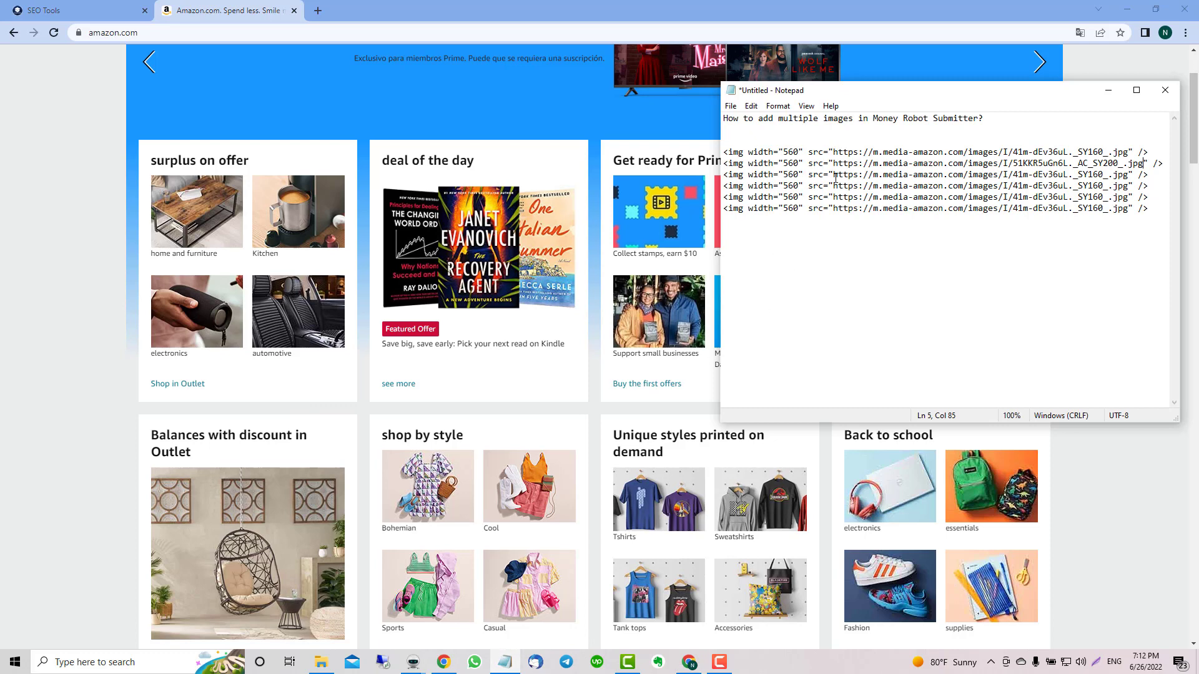
drag(834, 176, 1128, 175)
key(ctrl+v)
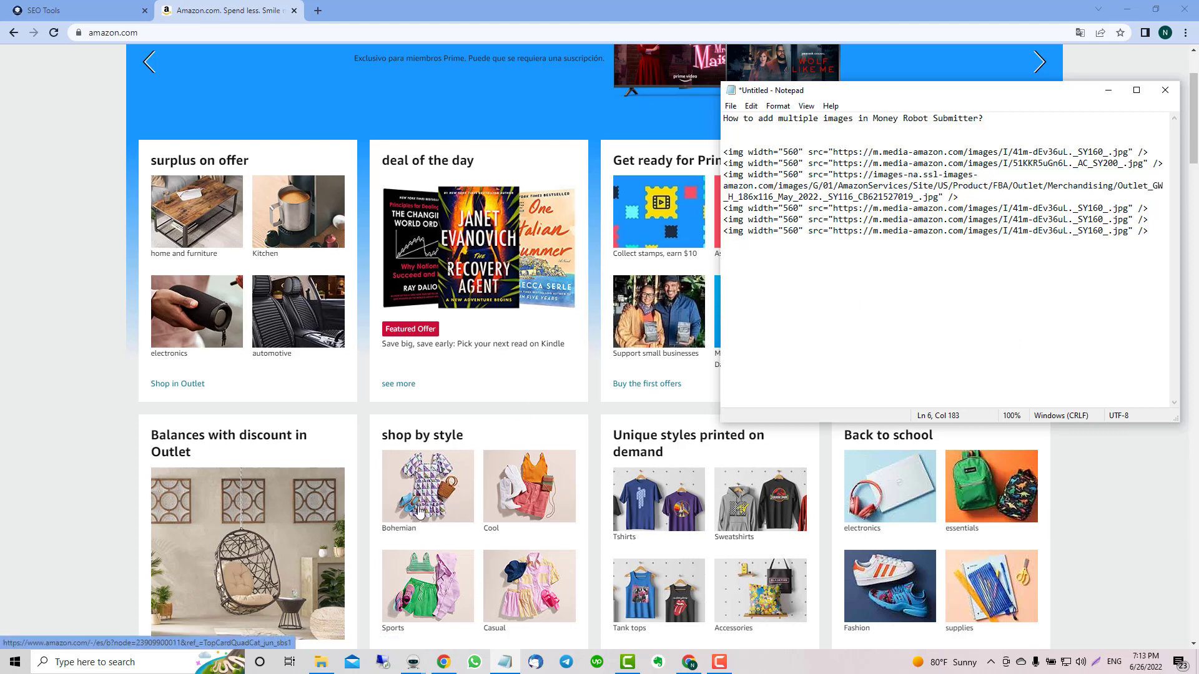
Step: Copy the Roku Streaming Stick 4K image address from Amazon and replace the URL in the fourth Notepad image tag
click(85, 316)
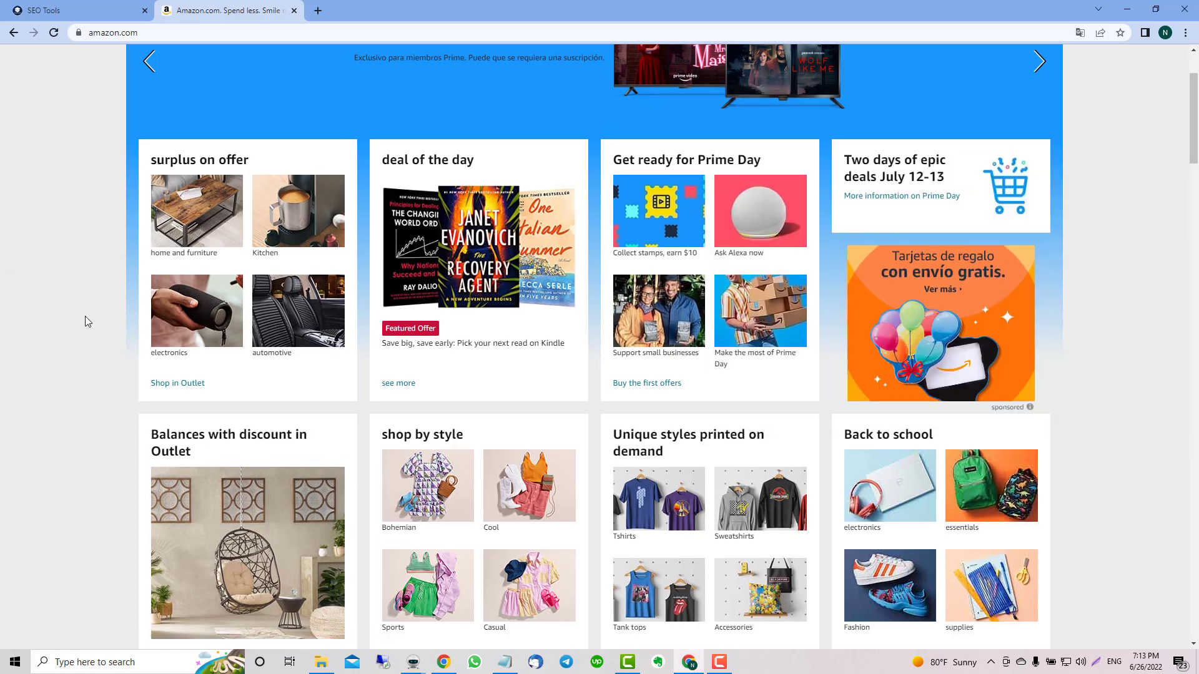
scroll(85, 317, down, 4)
scroll(84, 320, down, 3)
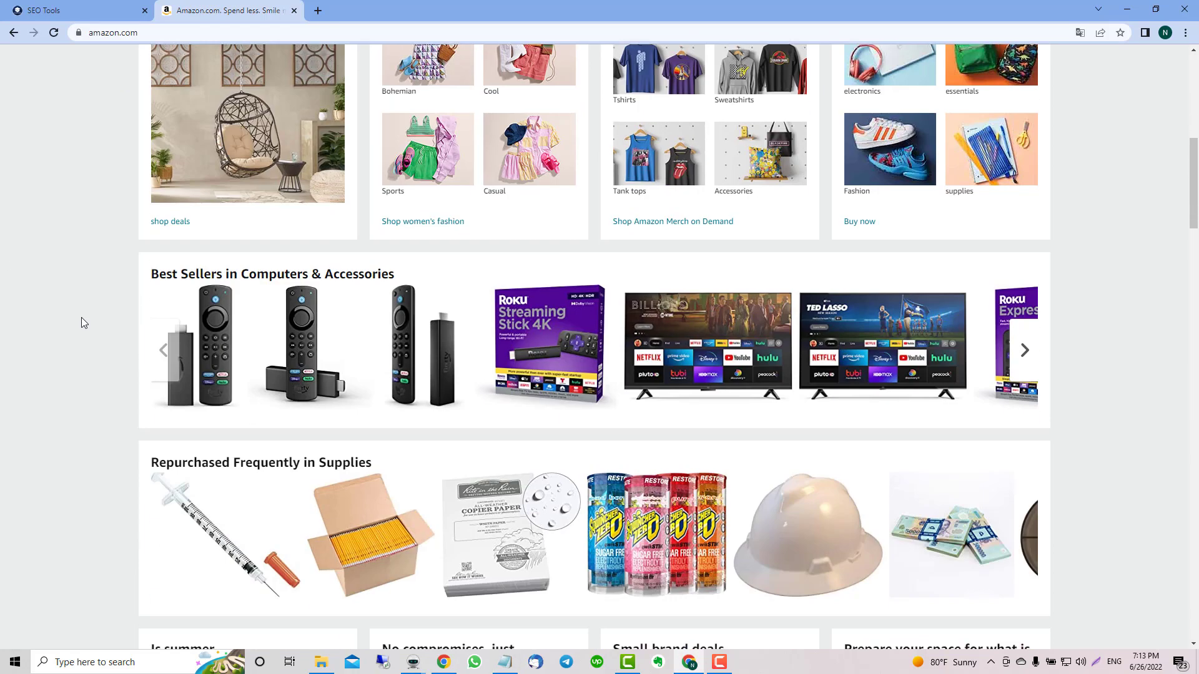
right_click(565, 332)
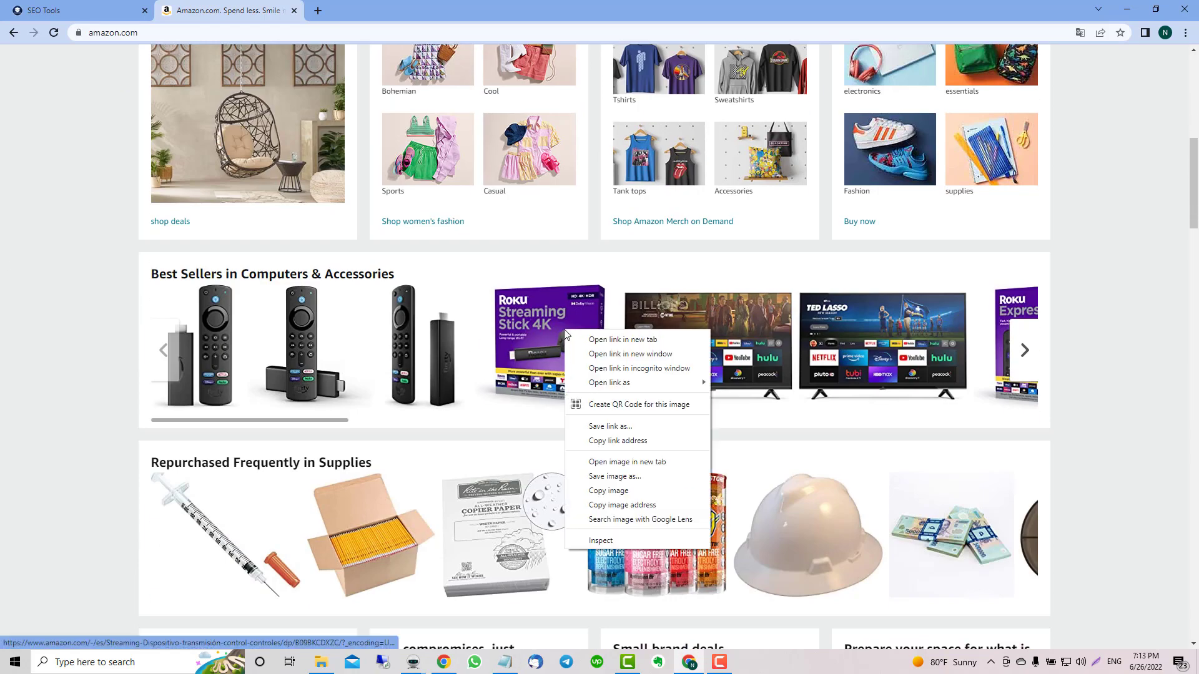
click(621, 505)
click(508, 663)
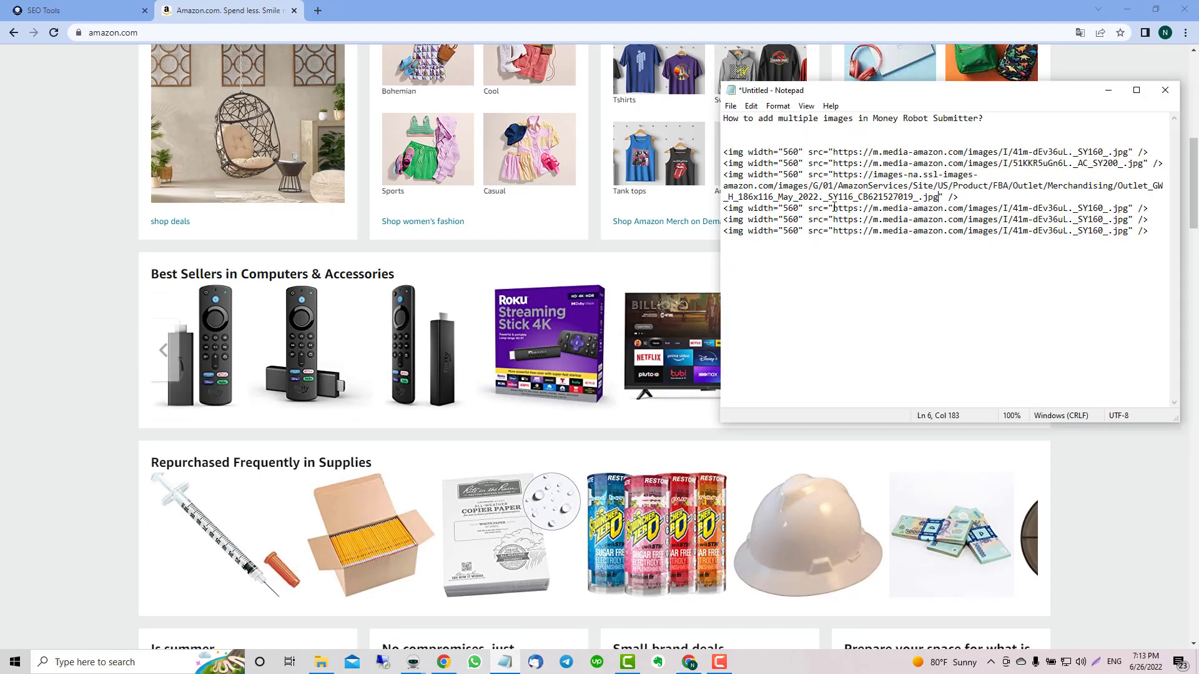
drag(832, 208, 1129, 205)
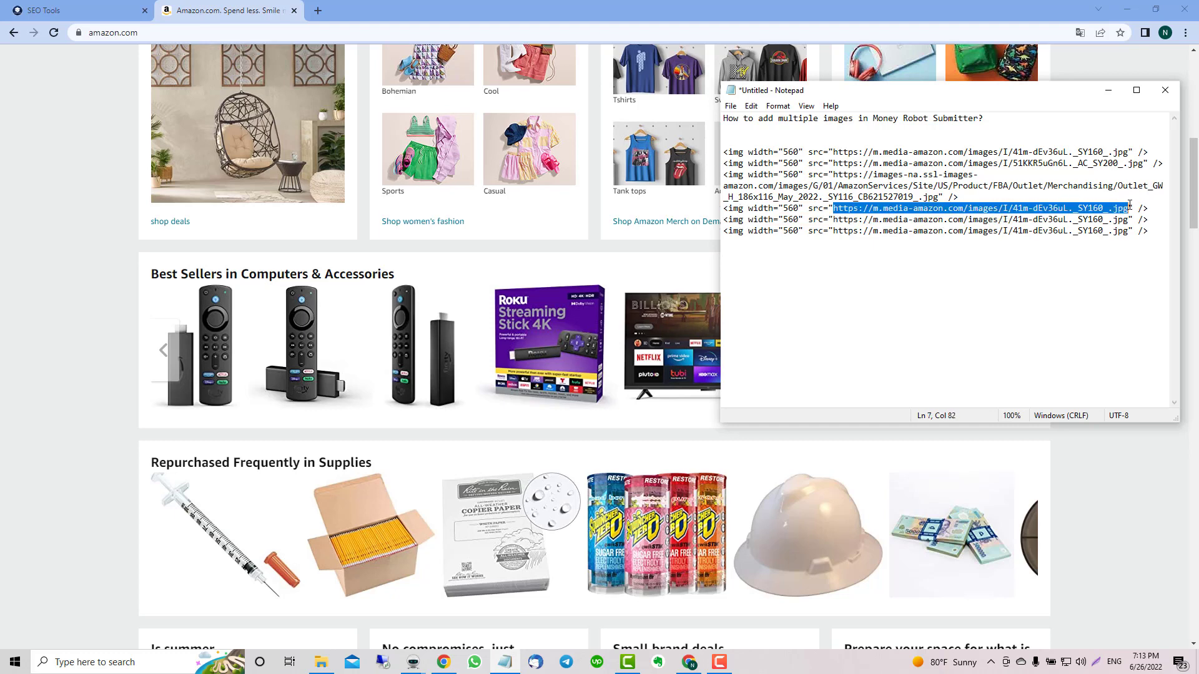
key(ctrl+v)
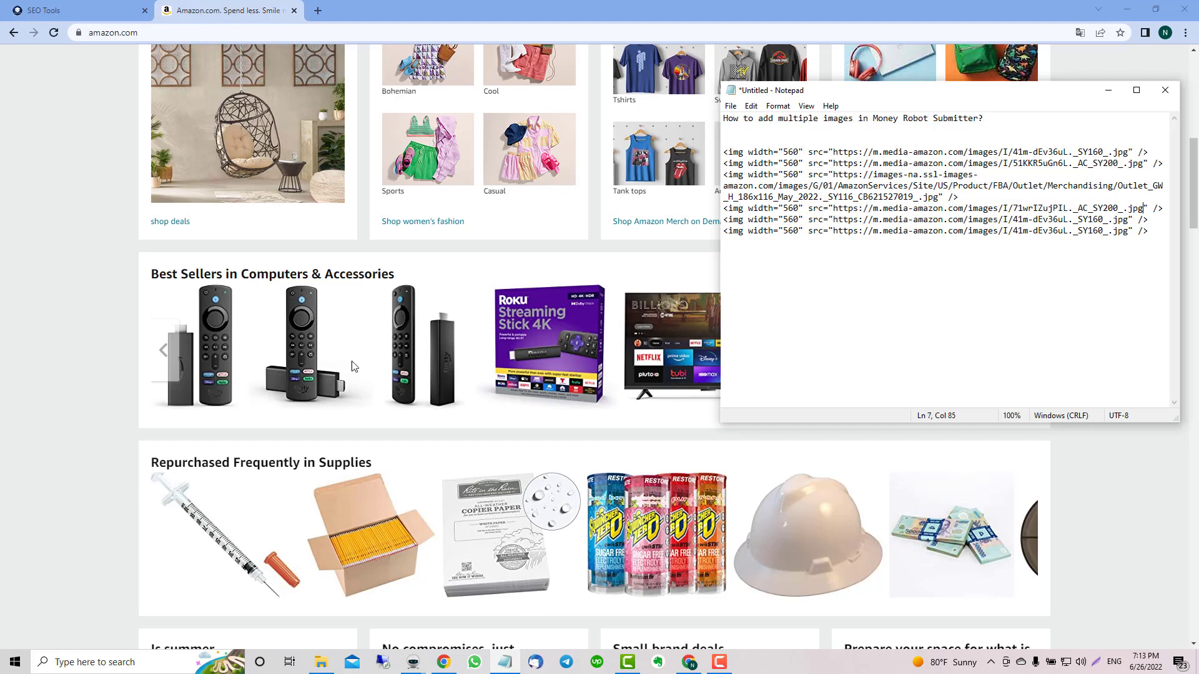
Step: Copy the image address of Amazon's "Is summer" picture and replace the URL in the fifth Notepad image tag
click(102, 480)
scroll(105, 485, down, 4)
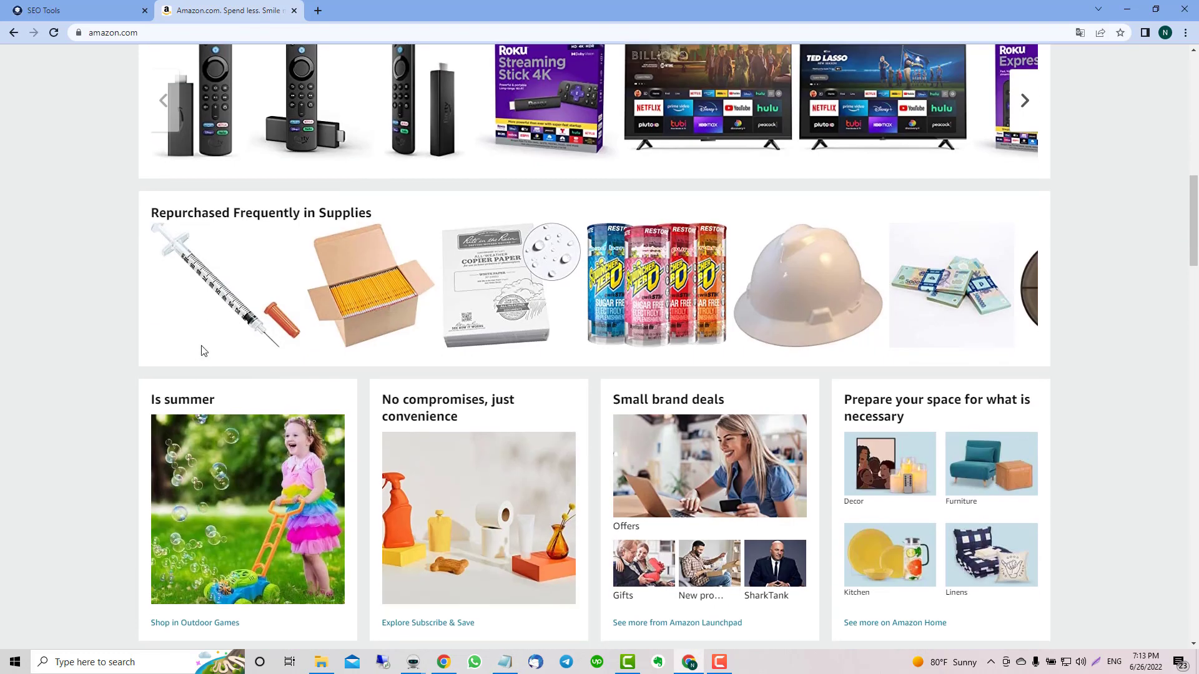
right_click(222, 252)
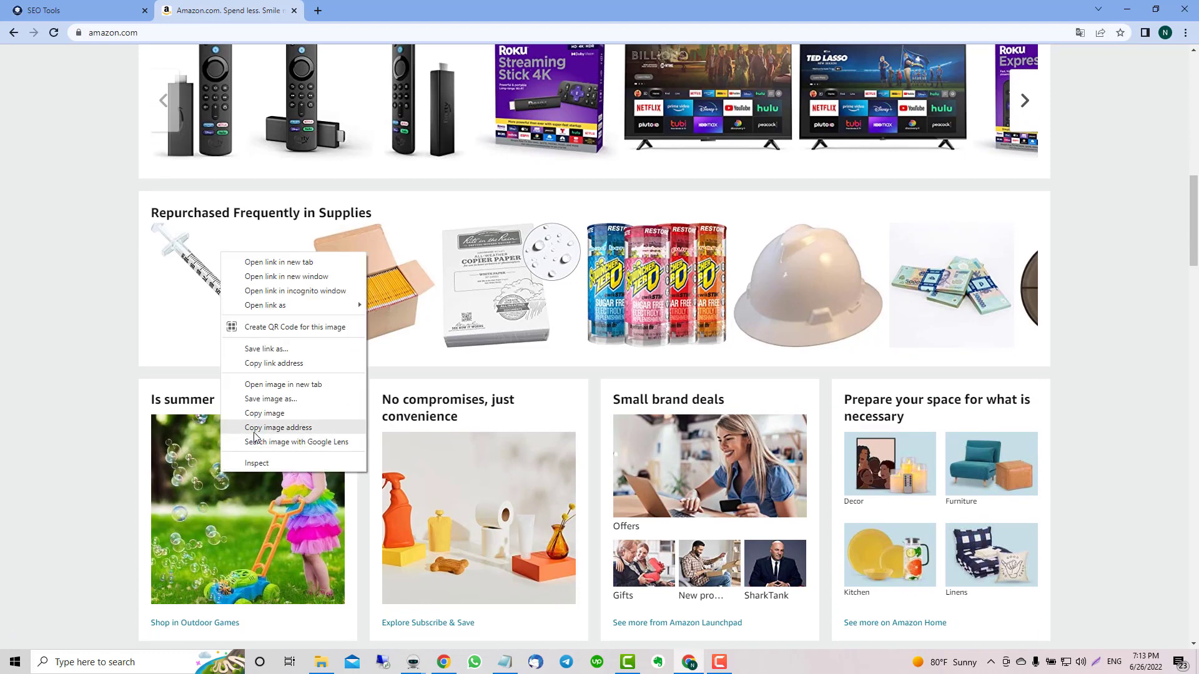
click(278, 428)
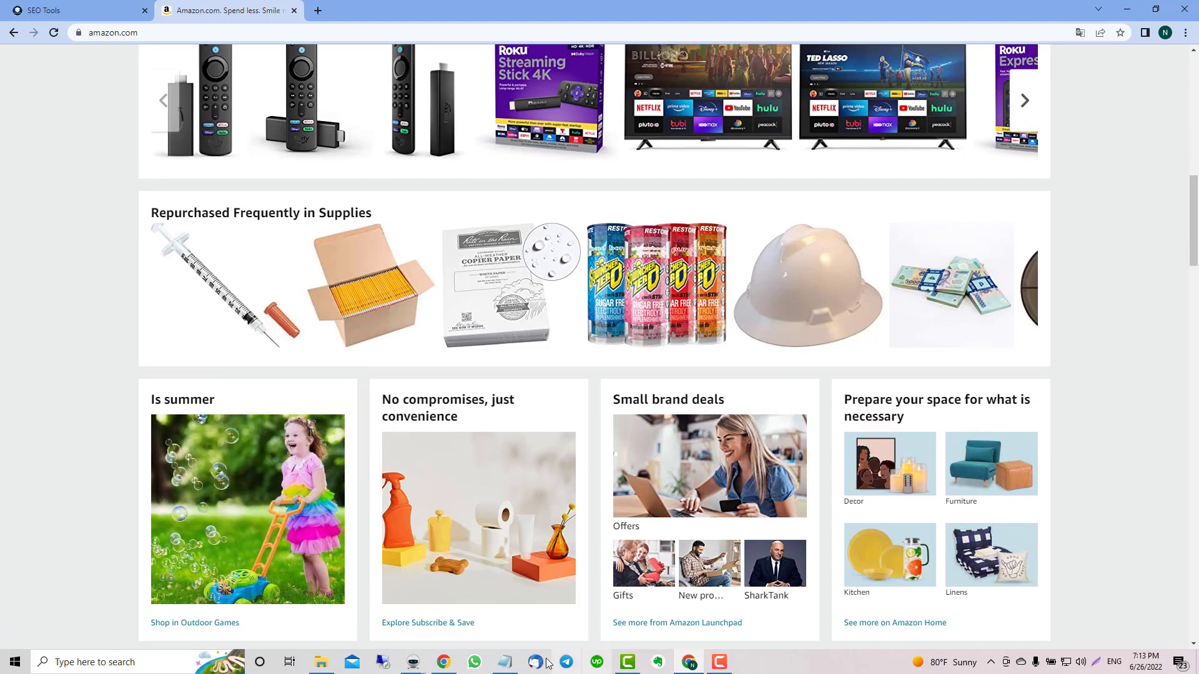
click(505, 662)
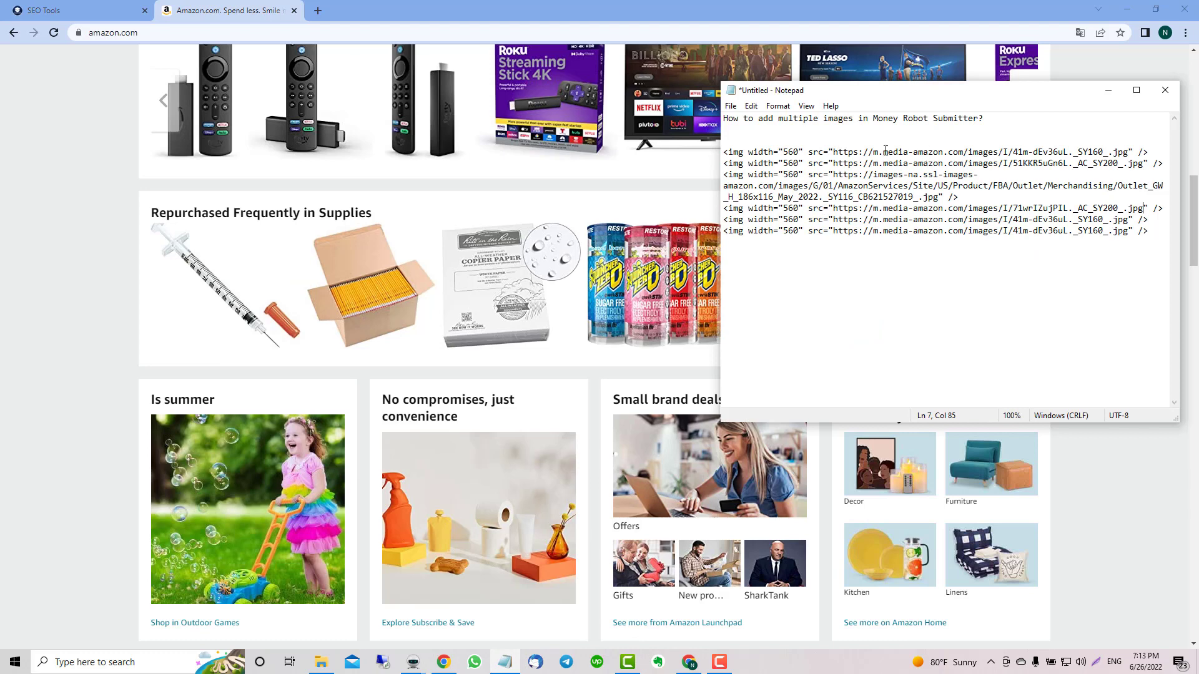
drag(834, 219, 1128, 219)
key(ctrl+v)
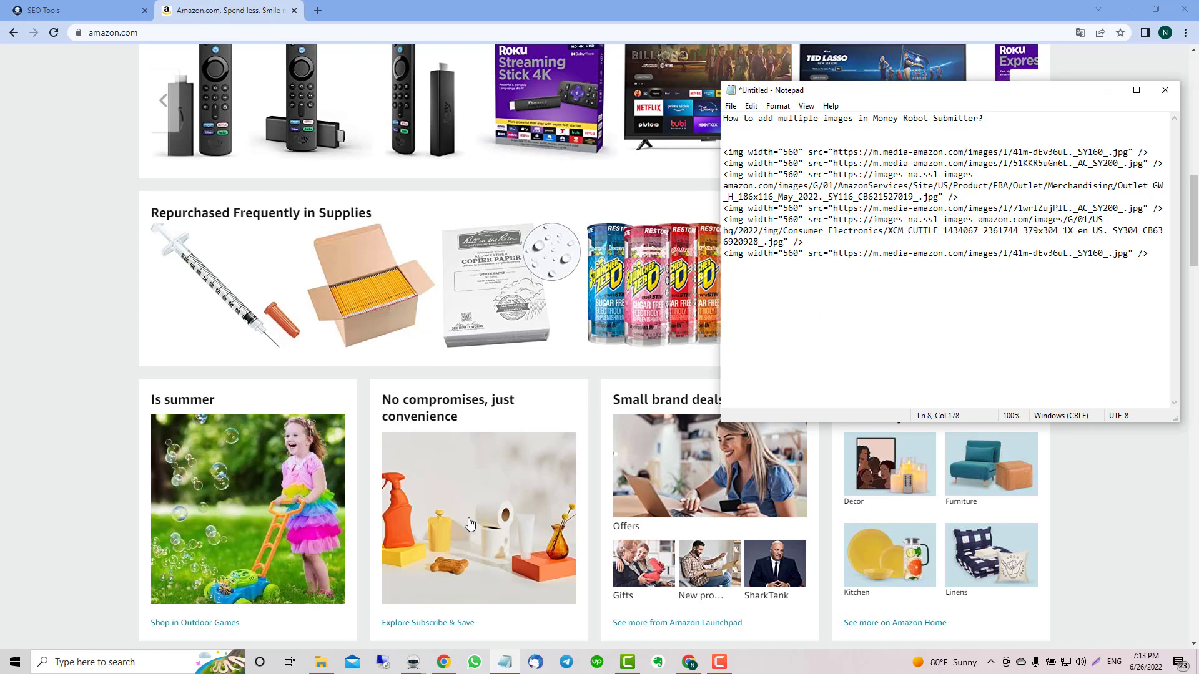
Step: Copy the image address of Amazon's large "Small brand deals" picture and replace the URL in the last Notepad image tag
right_click(643, 486)
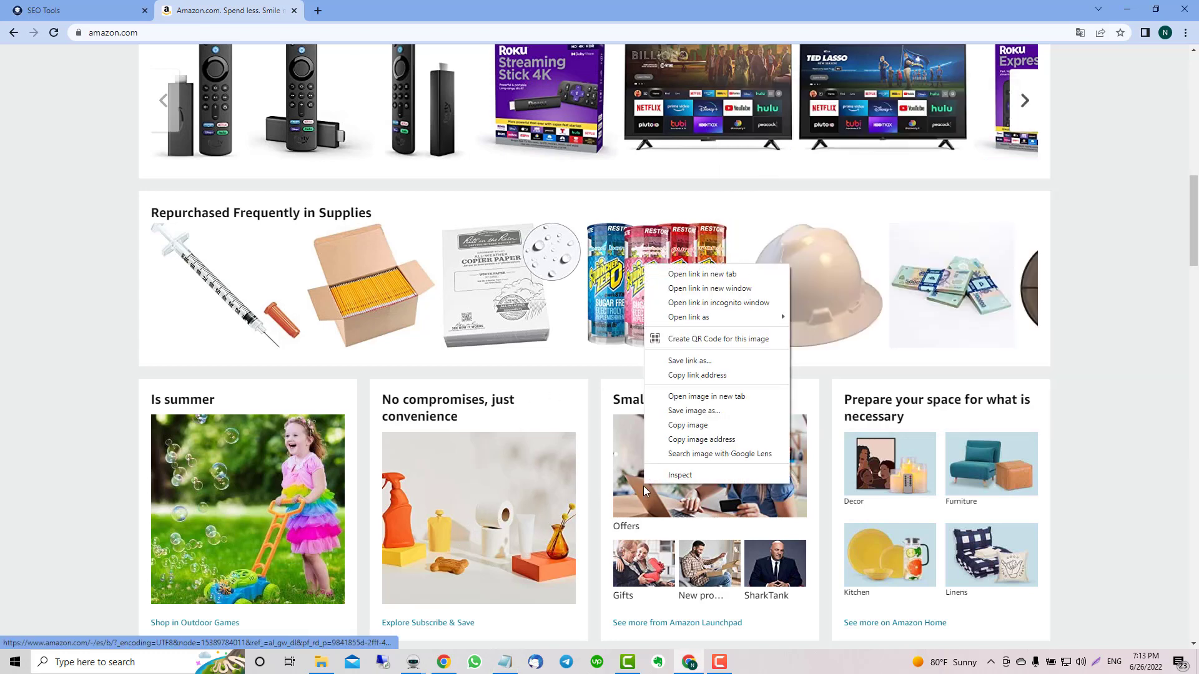
click(673, 439)
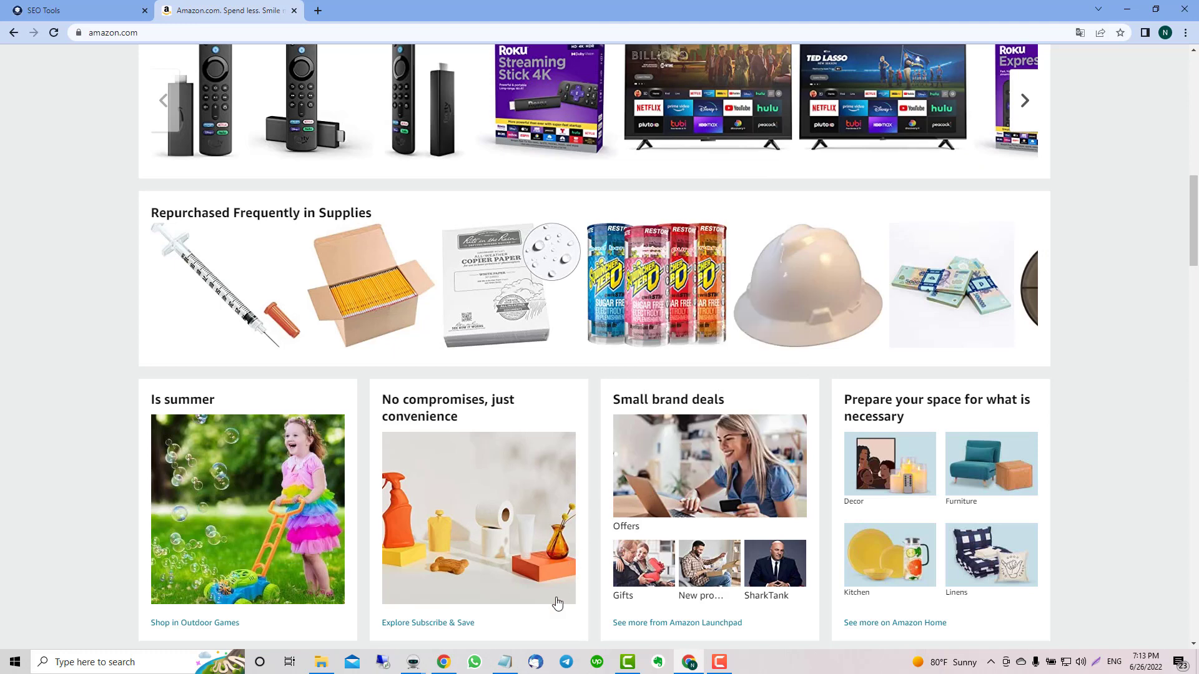
click(505, 662)
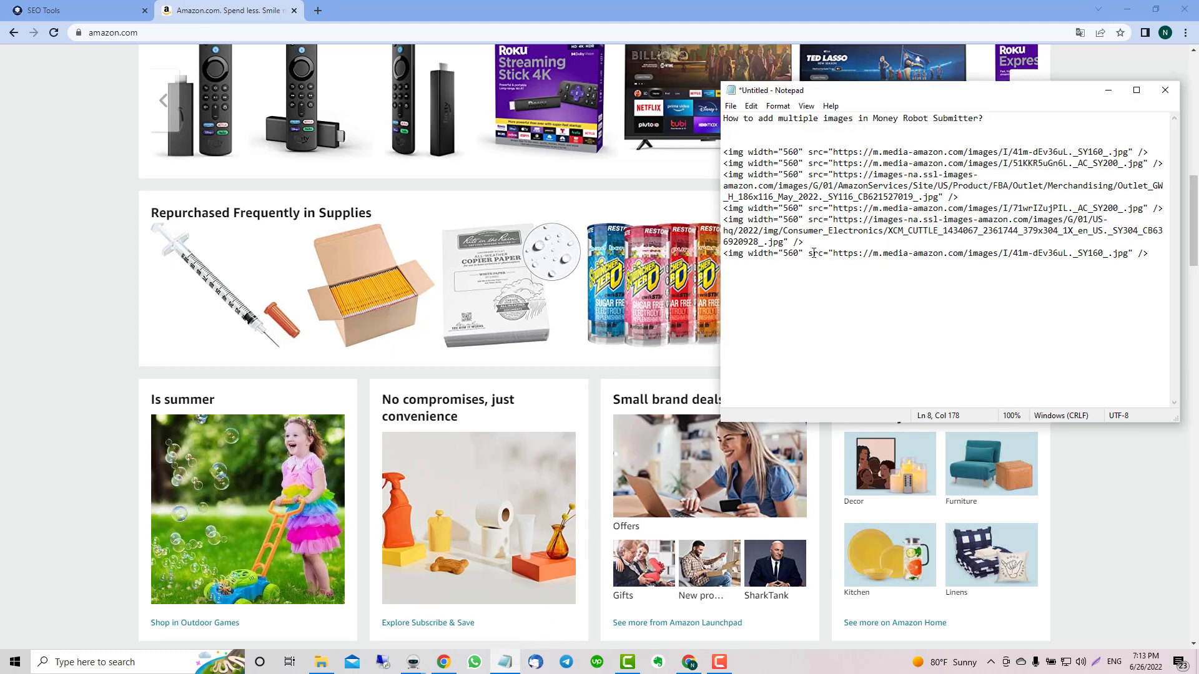
drag(833, 253, 1126, 249)
click(1121, 299)
Step: Select all six image tags in Notepad, switch to the SEO Tools site and open its Spintax Generator, dismissing the ad
drag(1156, 252, 713, 150)
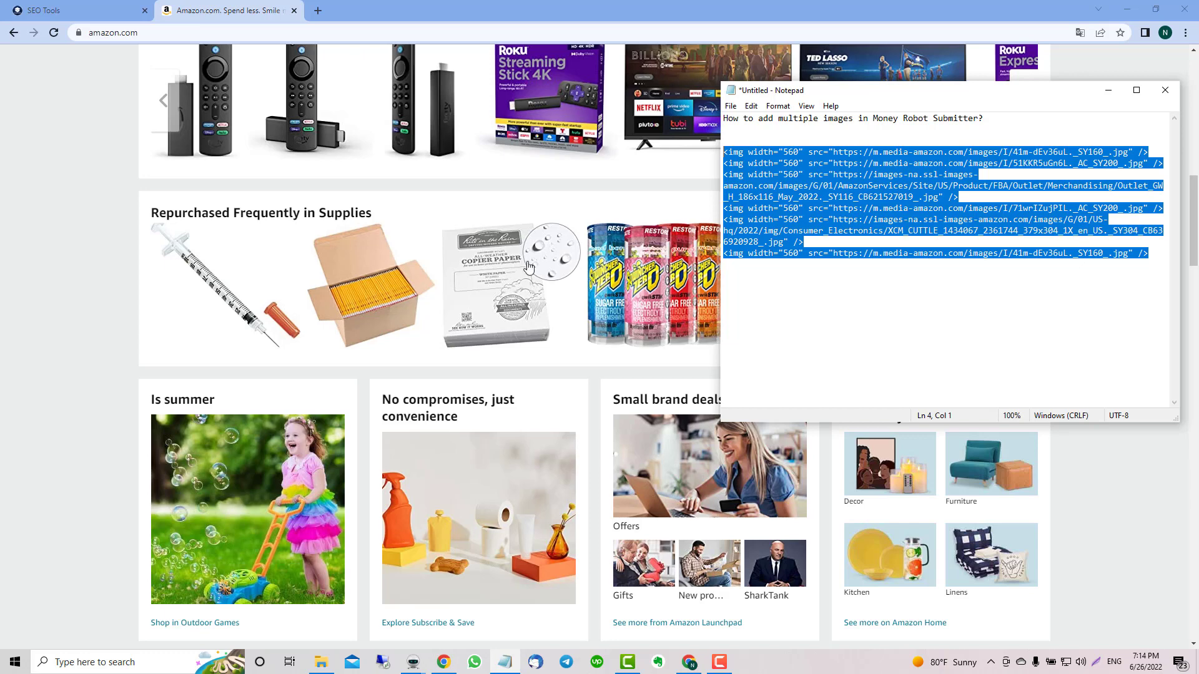
click(49, 17)
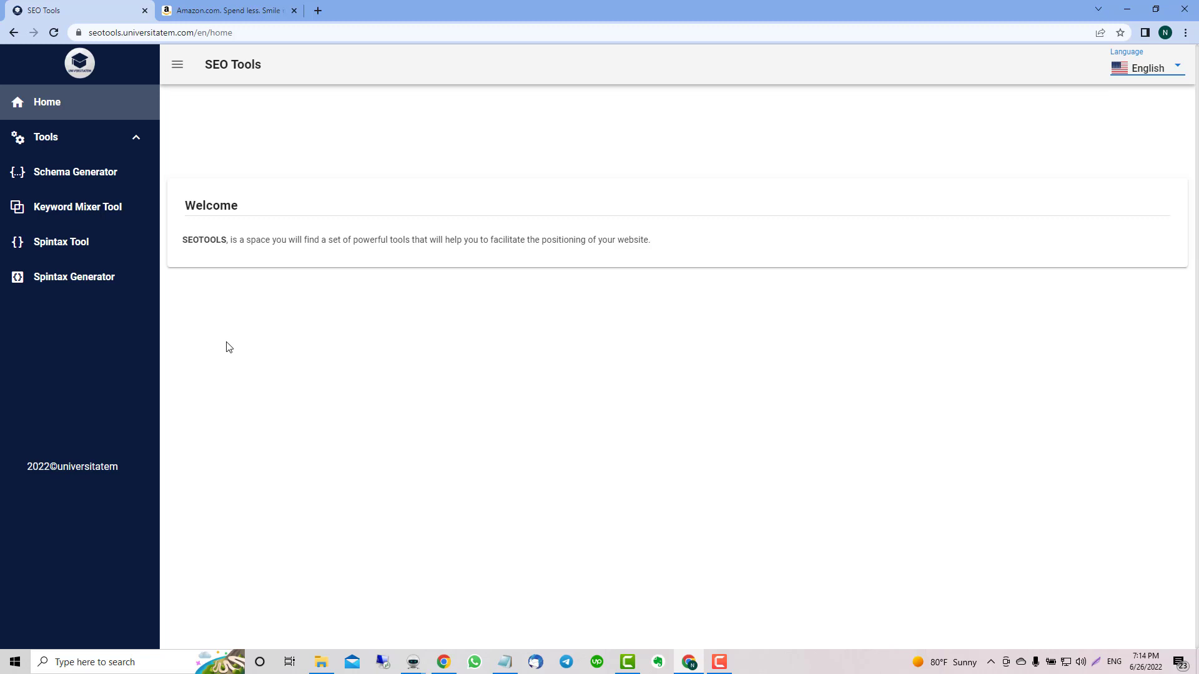
click(95, 284)
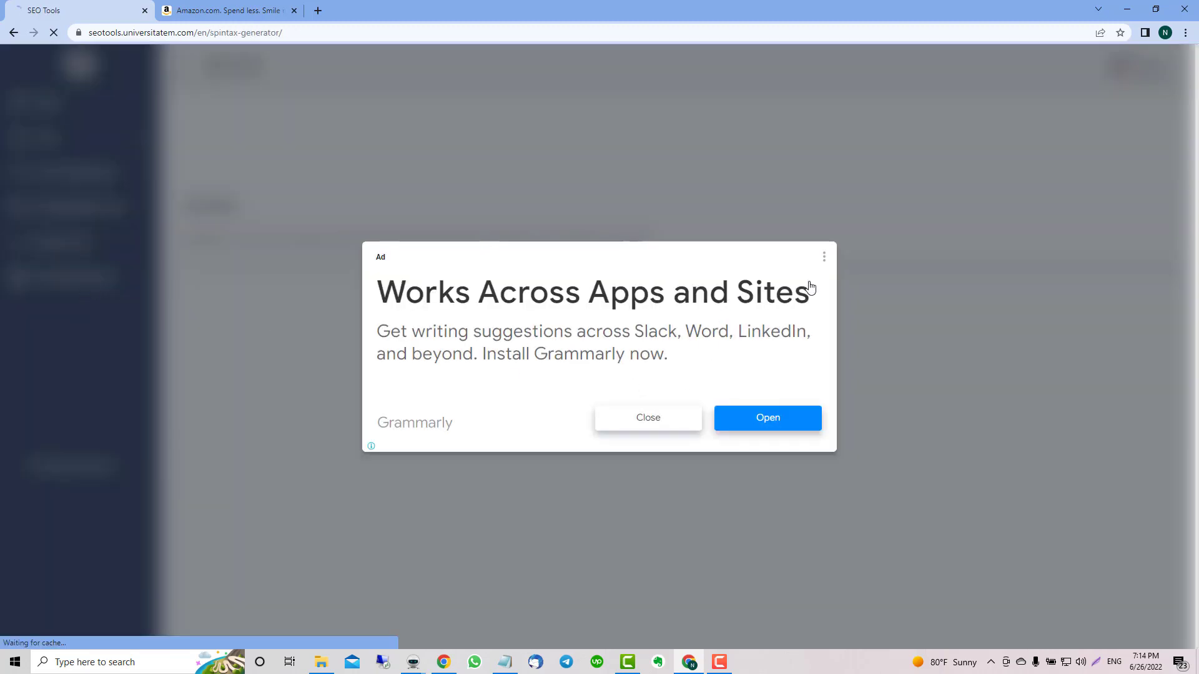
click(654, 421)
click(570, 281)
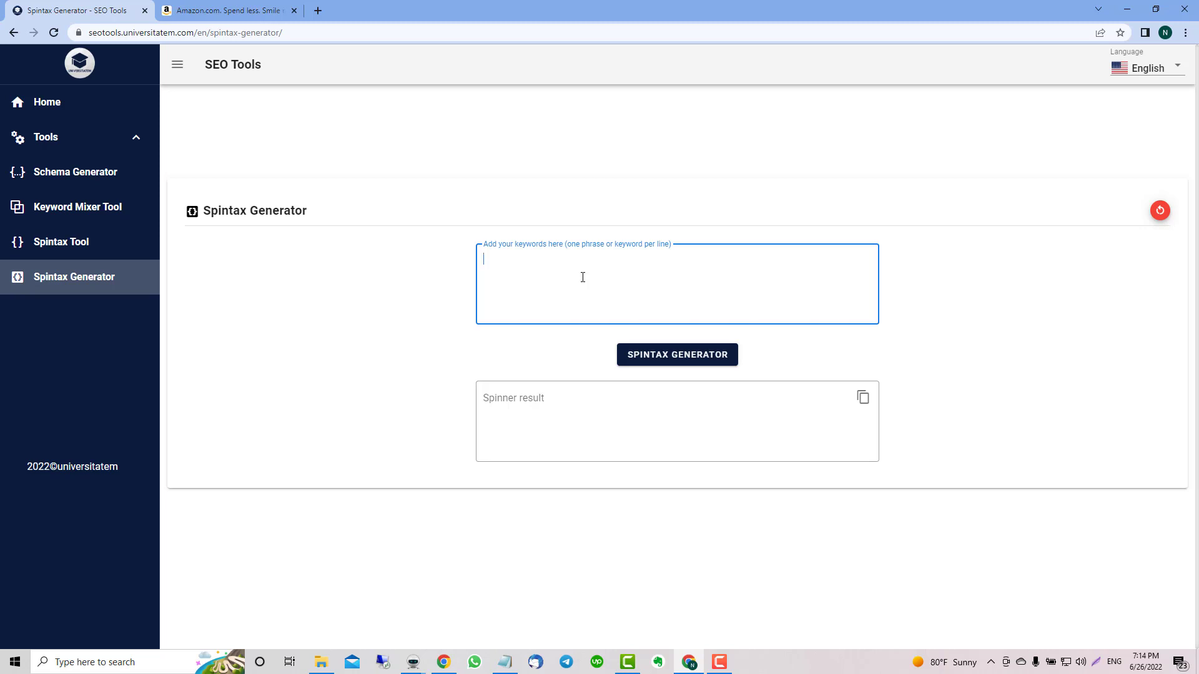
key(ctrl+v)
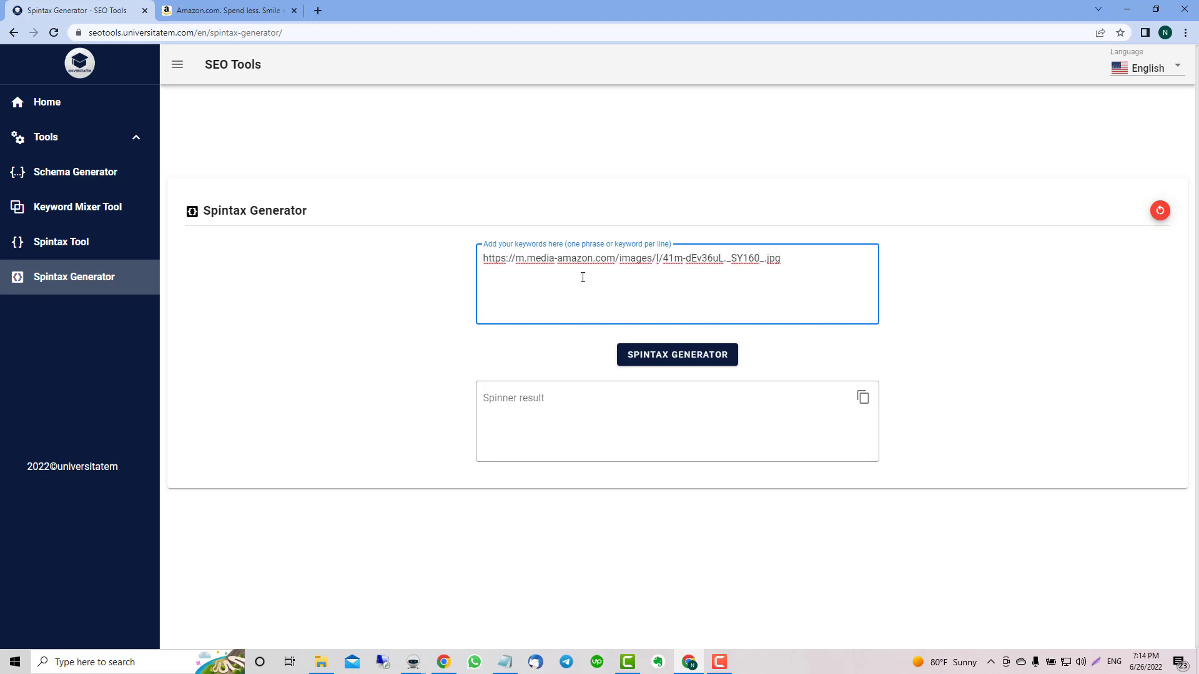
drag(795, 260, 431, 310)
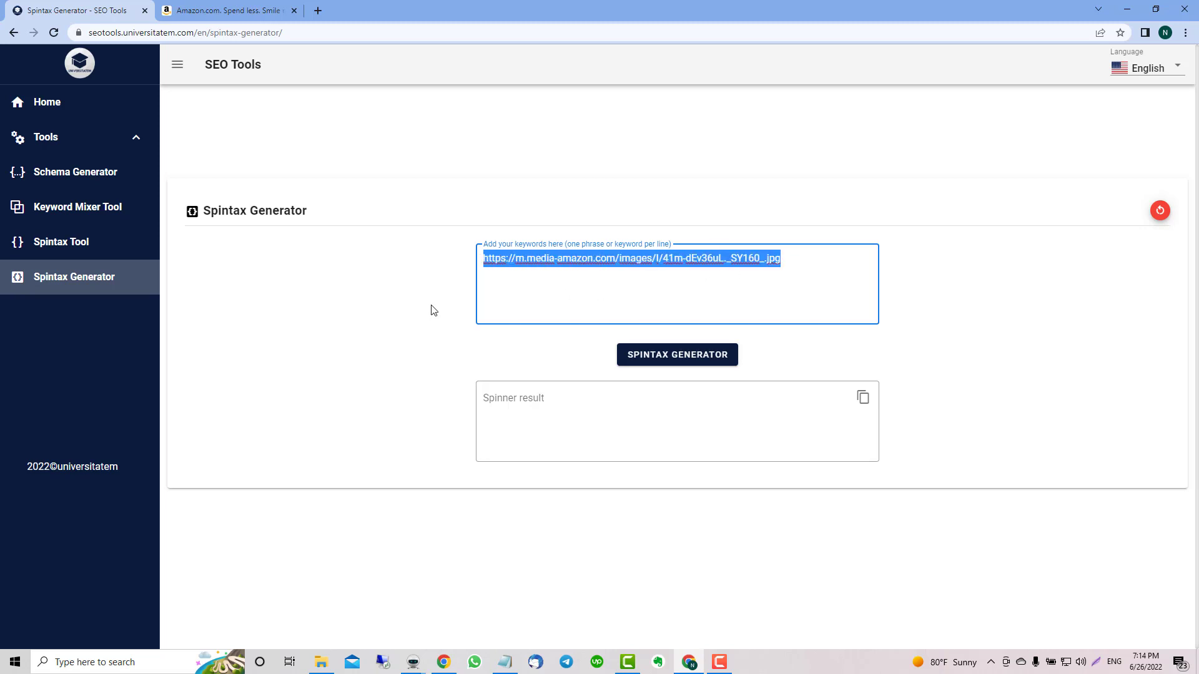
key(BackSpace)
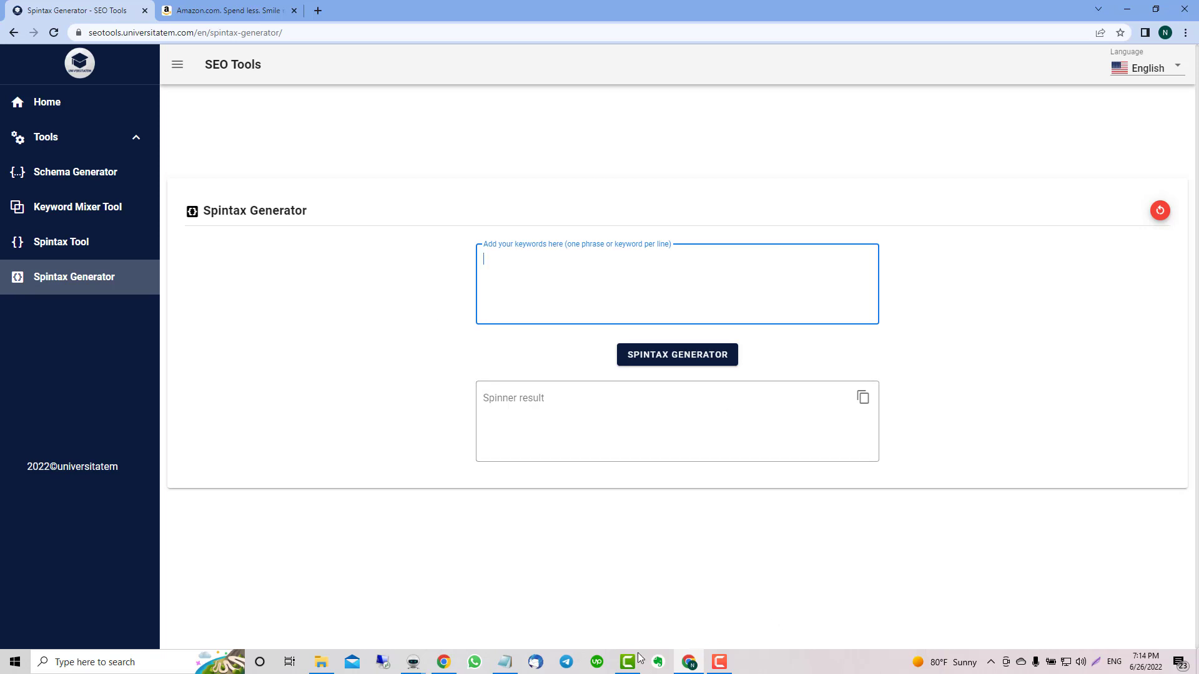
Step: Copy the six selected image tags from Notepad and paste them into the Spintax Generator's keywords field
click(504, 662)
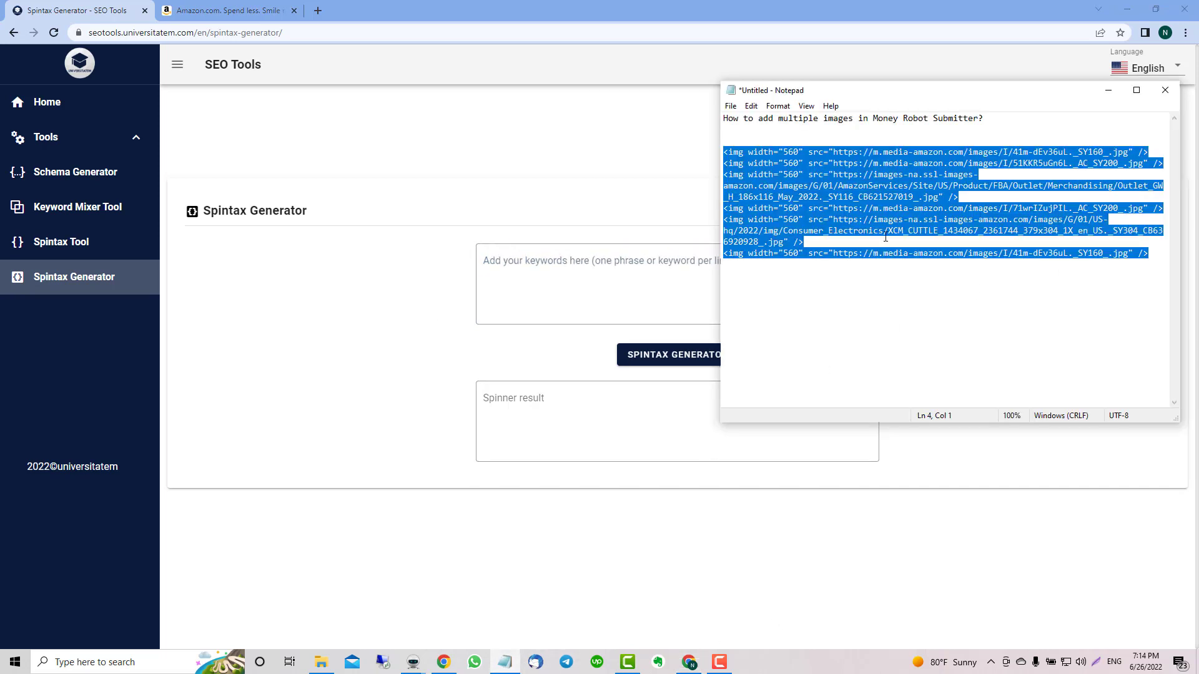
right_click(868, 196)
click(892, 236)
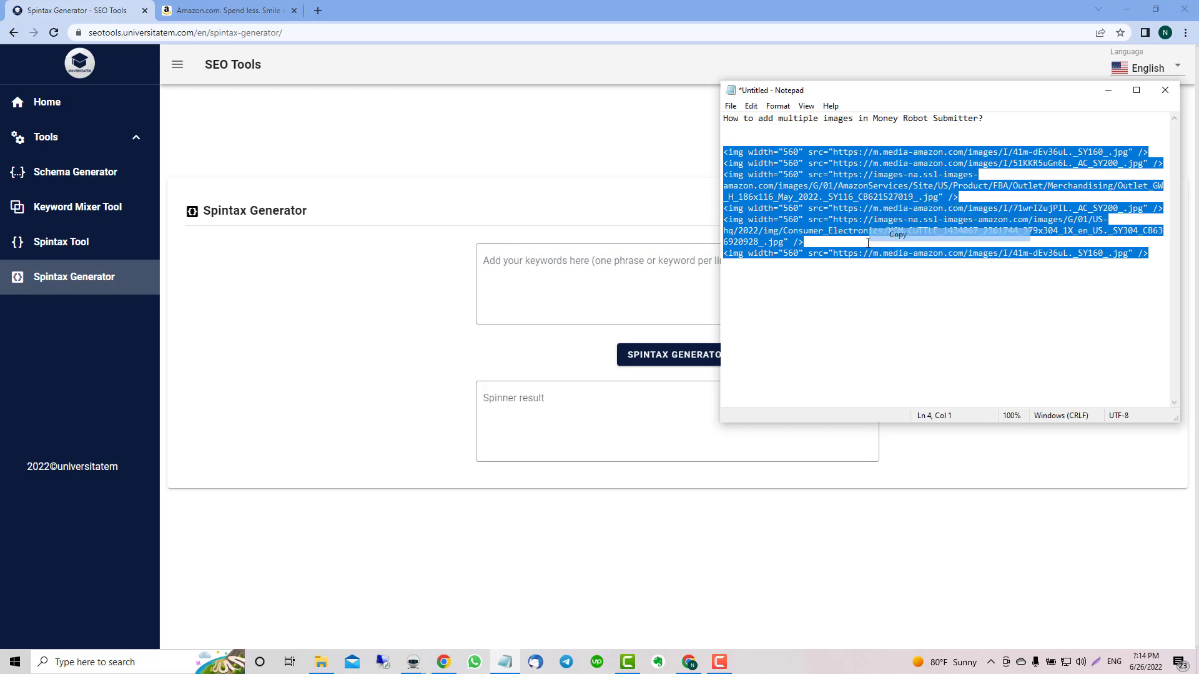
click(566, 273)
key(ctrl+v)
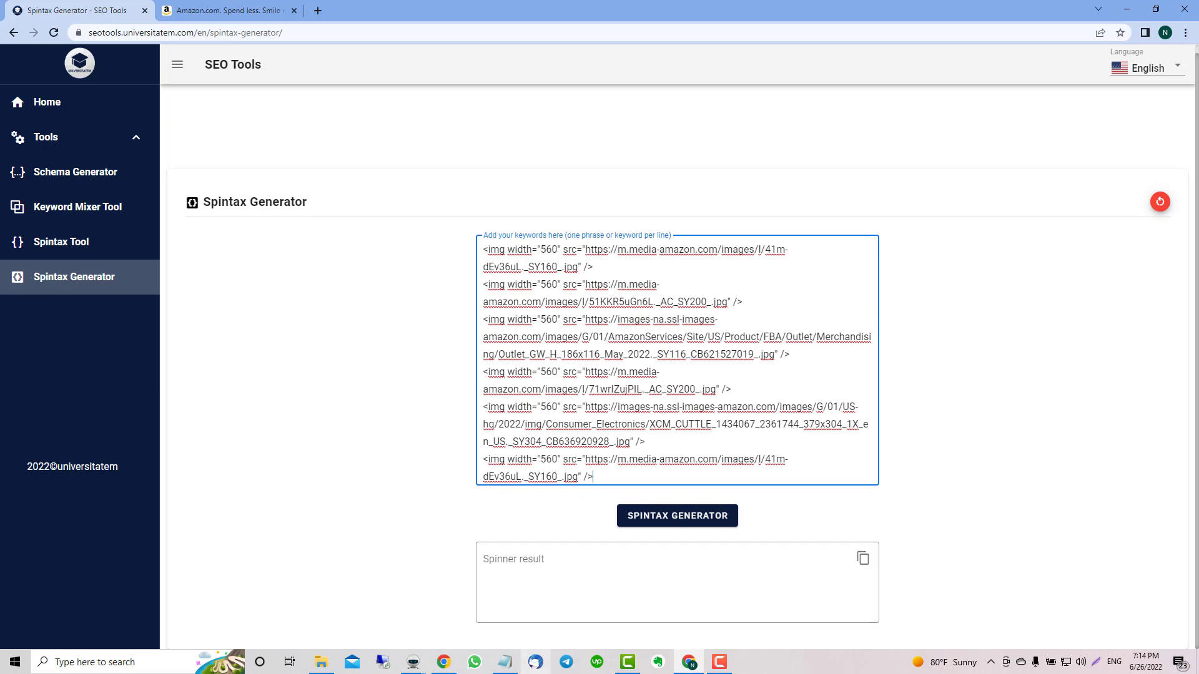
Step: Generate the spintax from the six image tags in the keywords field and copy the resulting spinner text
click(504, 662)
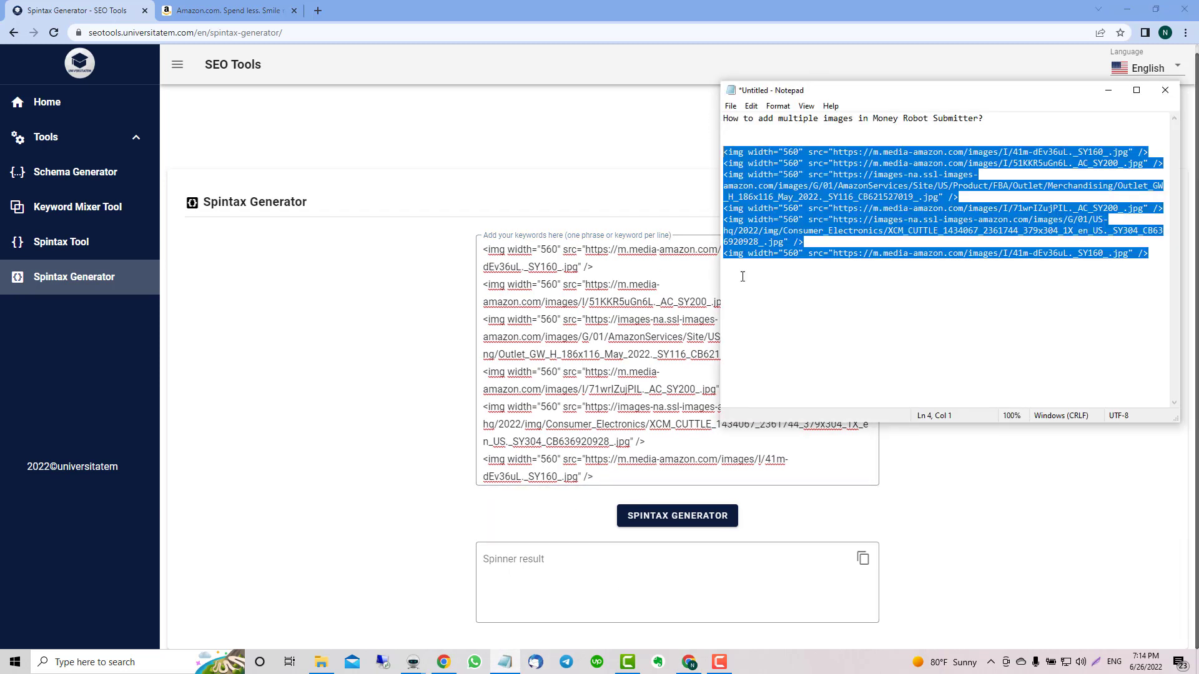
click(403, 342)
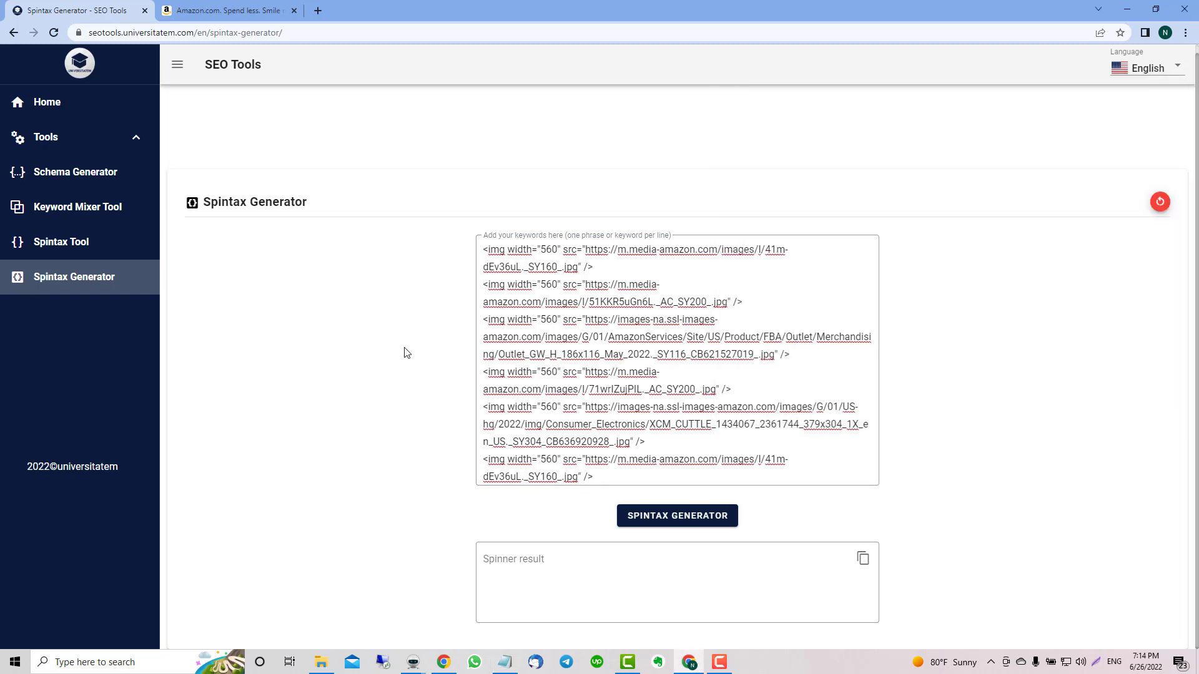
click(649, 518)
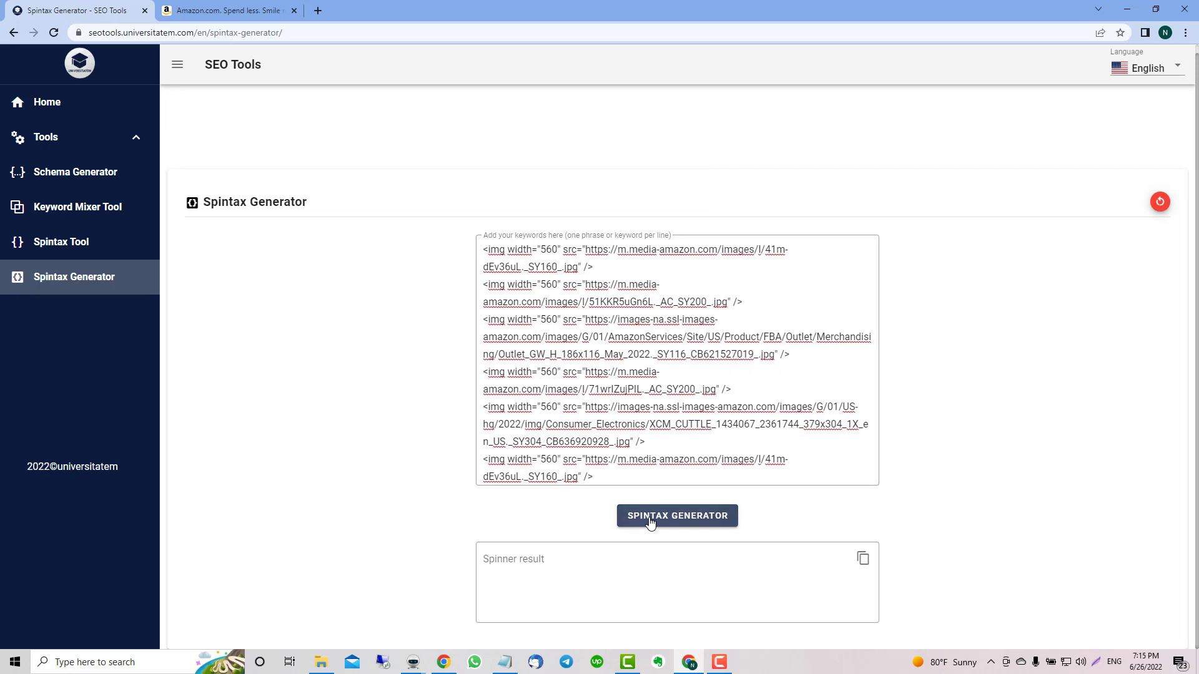
scroll(397, 466, down, 2)
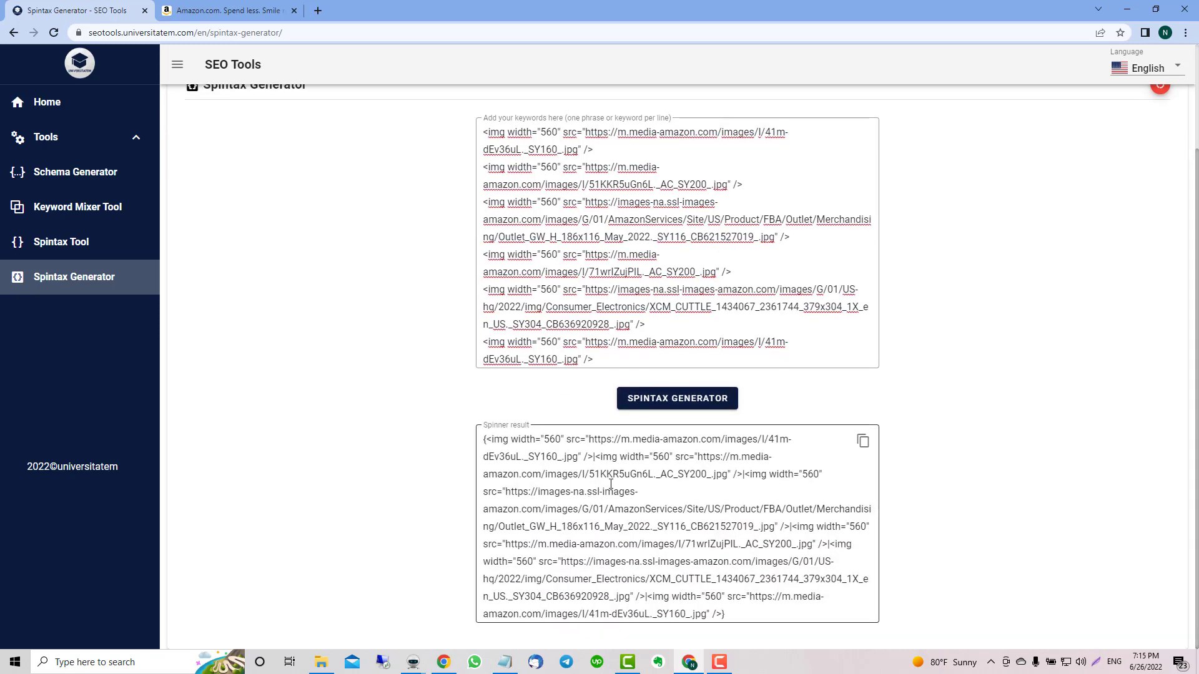
click(863, 443)
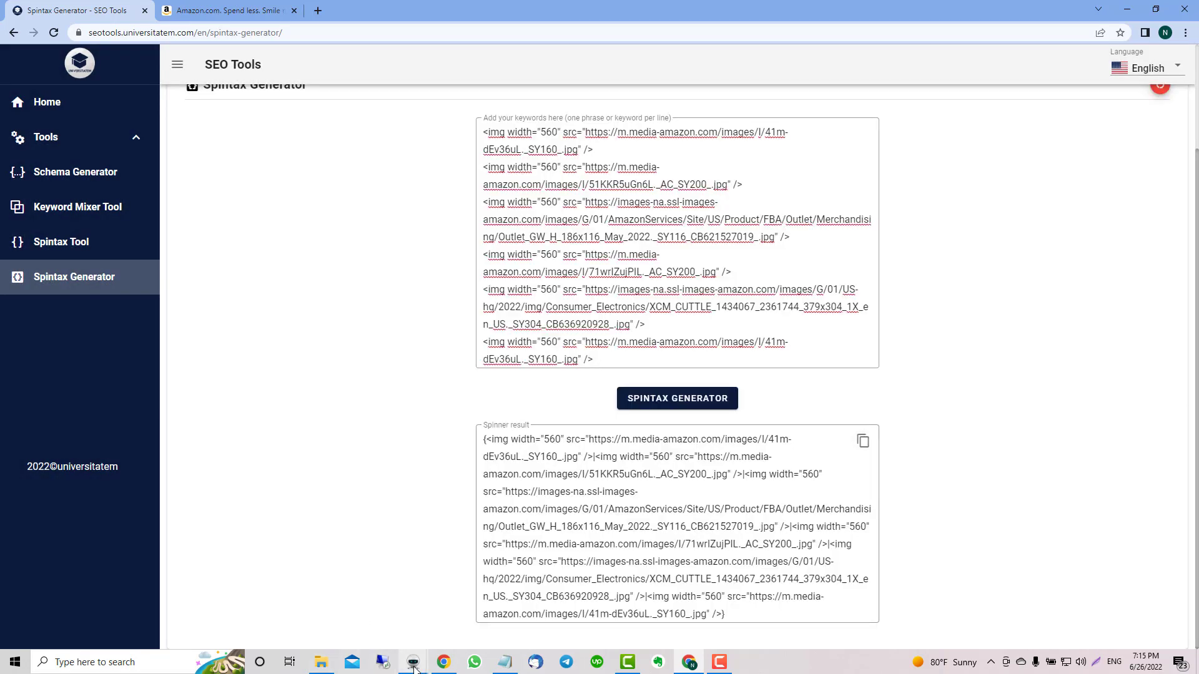
Step: Switch to Money Robot's New SEO Campaign window and replace the selected image tag in the article body with the copied image spintax
mouse_move(412, 667)
click(469, 603)
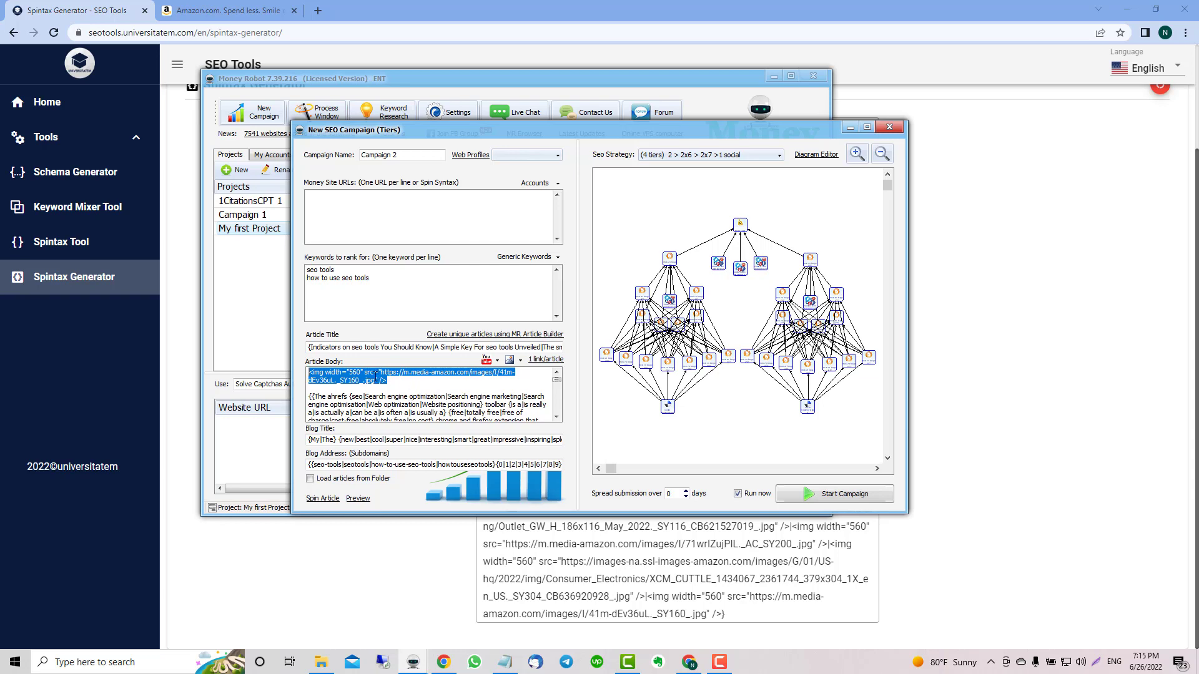
key(Delete)
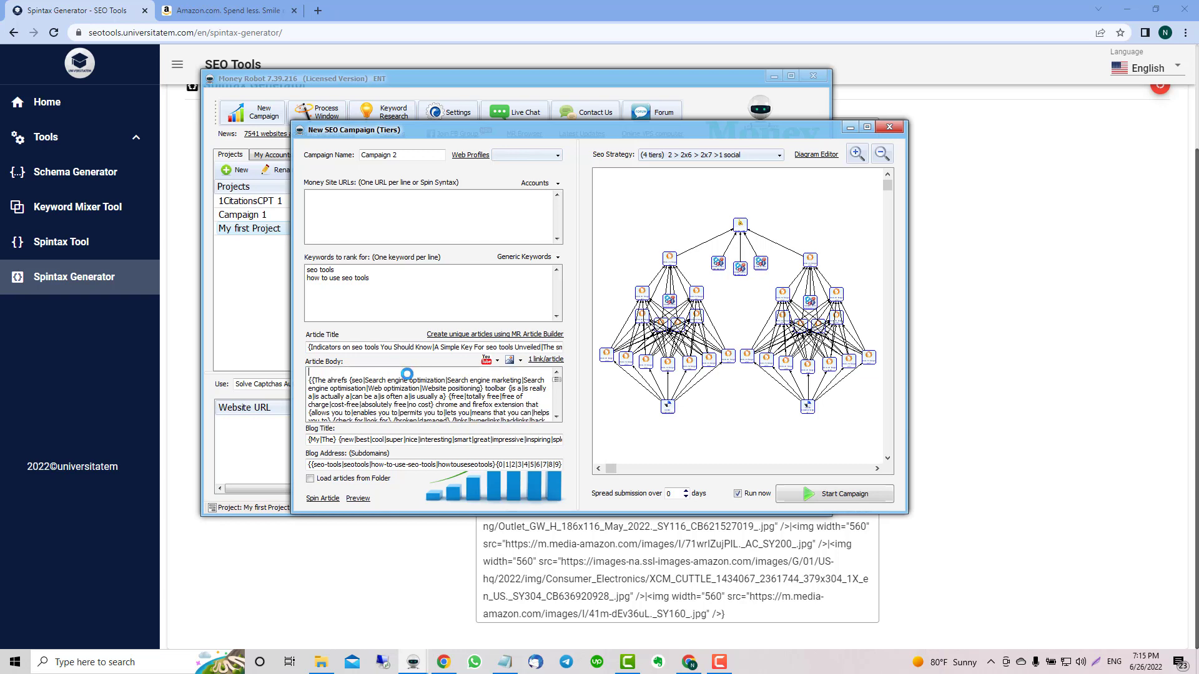
key(ctrl+v)
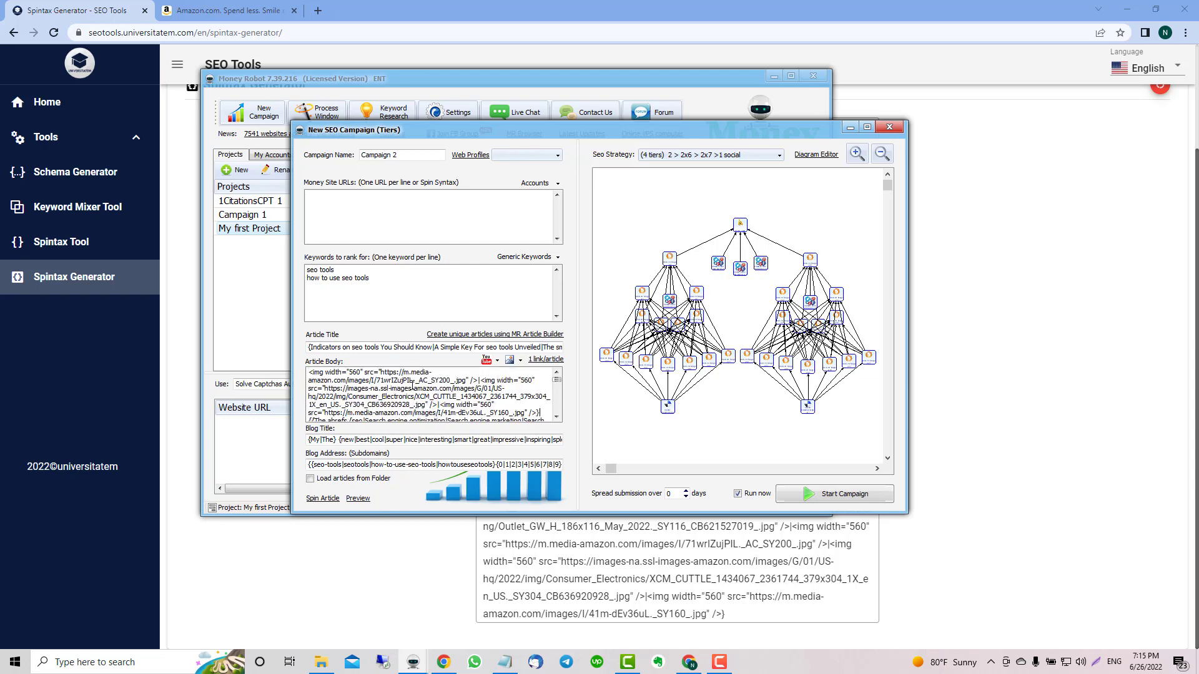
Step: Preview the spun article and re-spin it repeatedly, examining which image appears beneath the title in each version
click(367, 502)
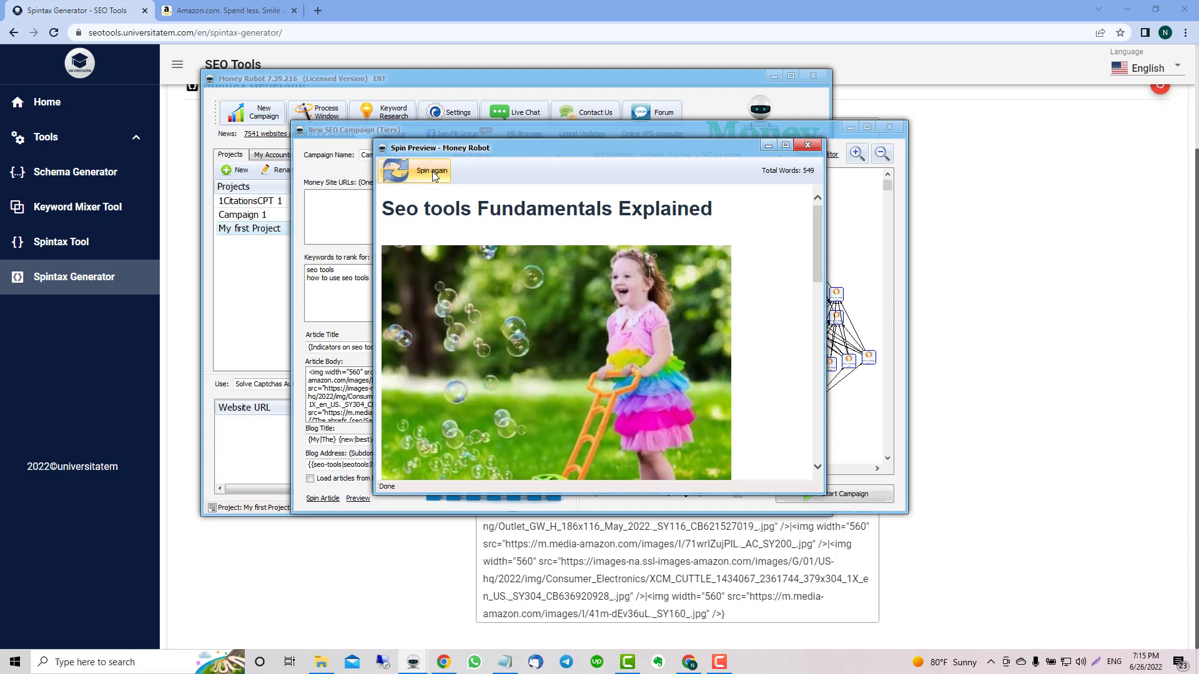
mouse_move(816, 240)
mouse_down()
mouse_move(816, 274)
mouse_move(813, 229)
mouse_up()
click(435, 173)
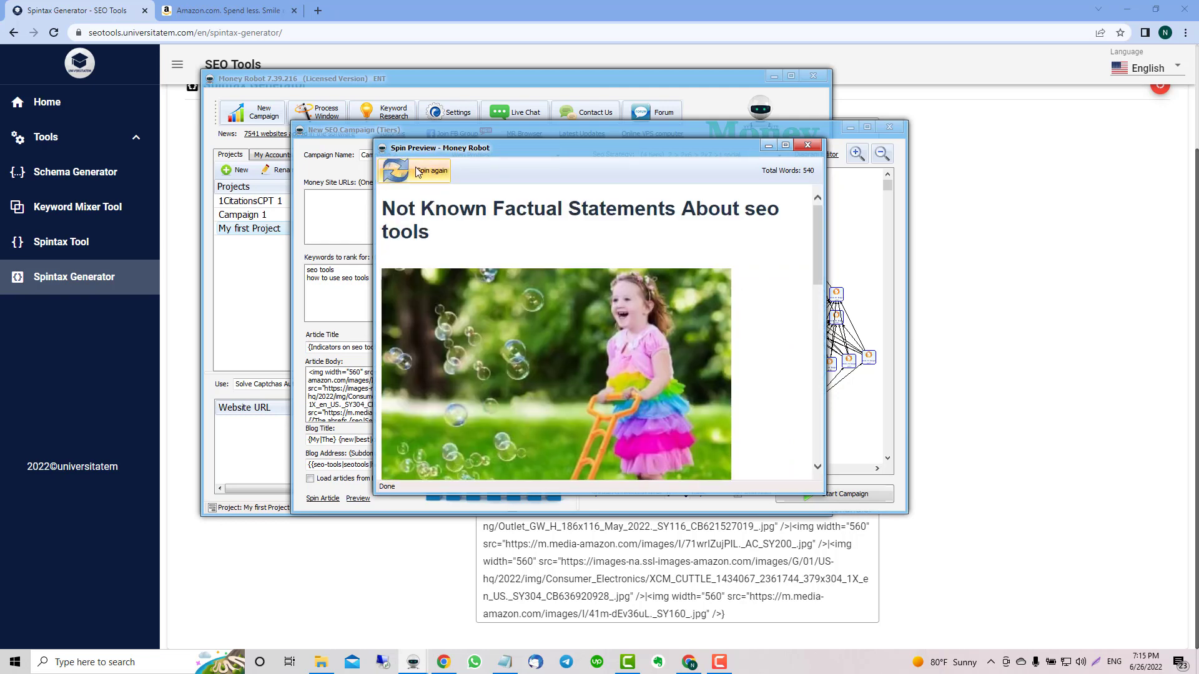
click(419, 173)
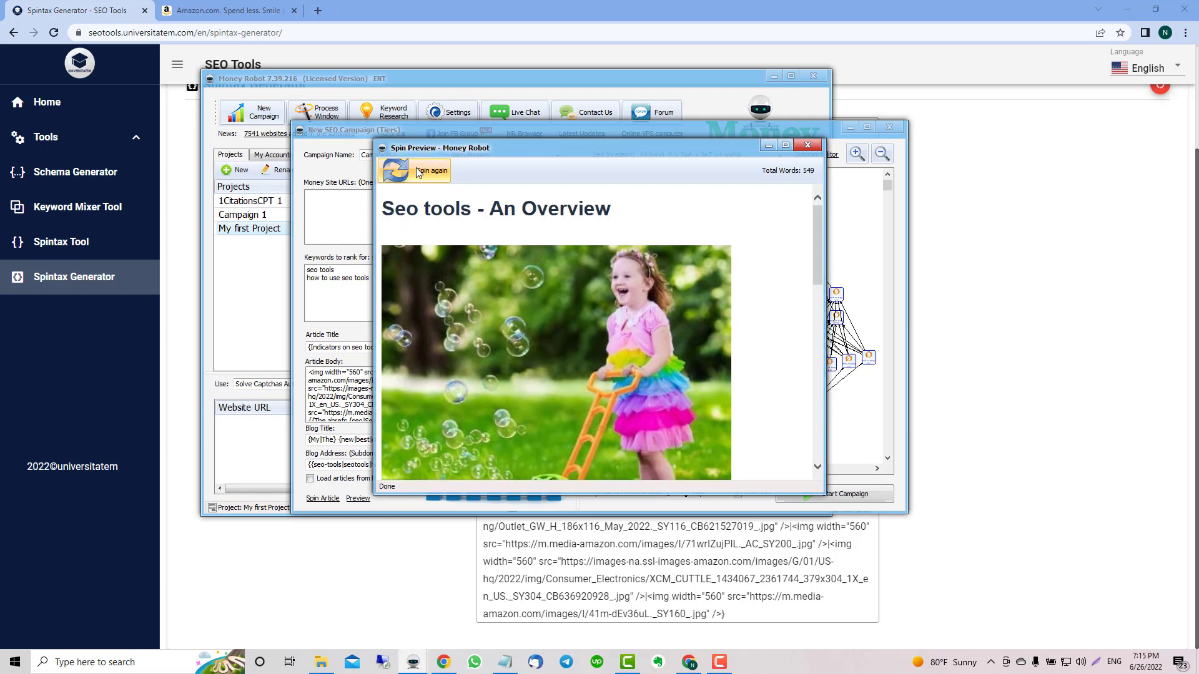
click(419, 173)
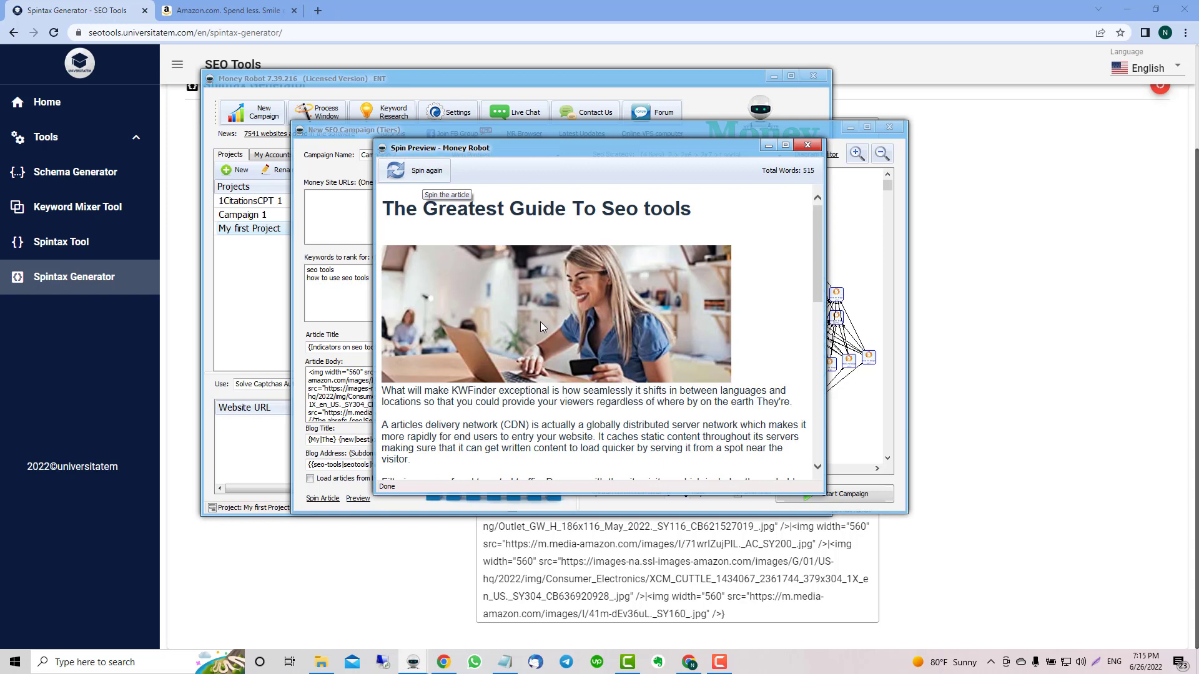
click(434, 170)
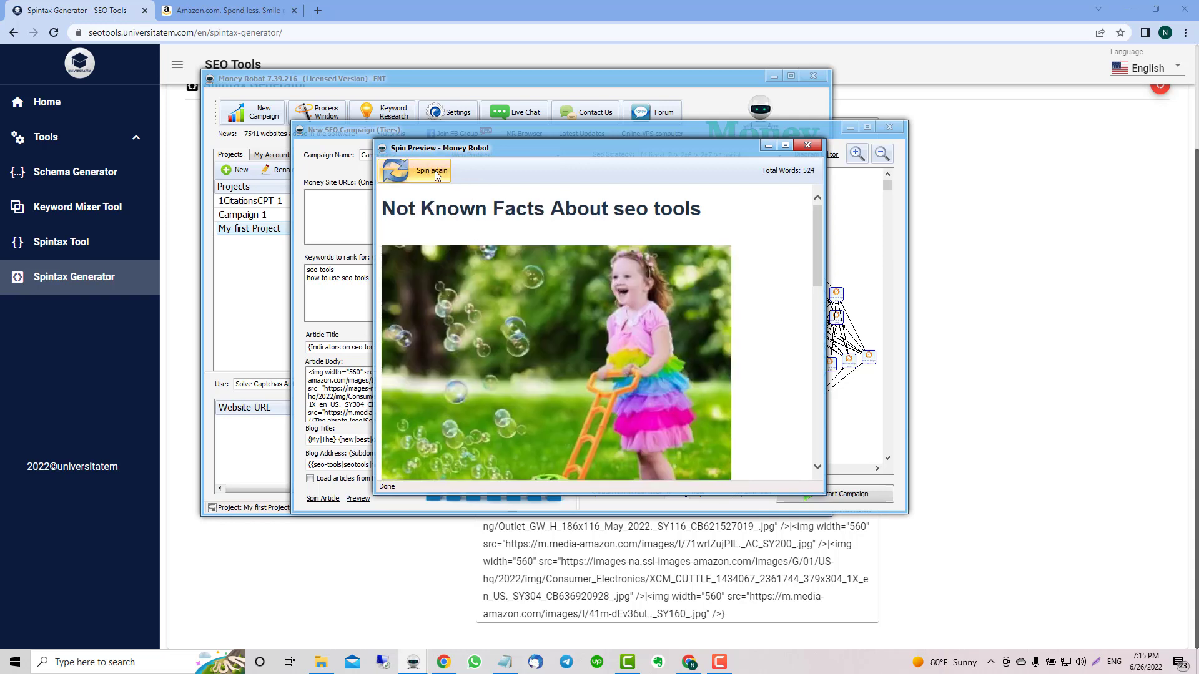
click(435, 171)
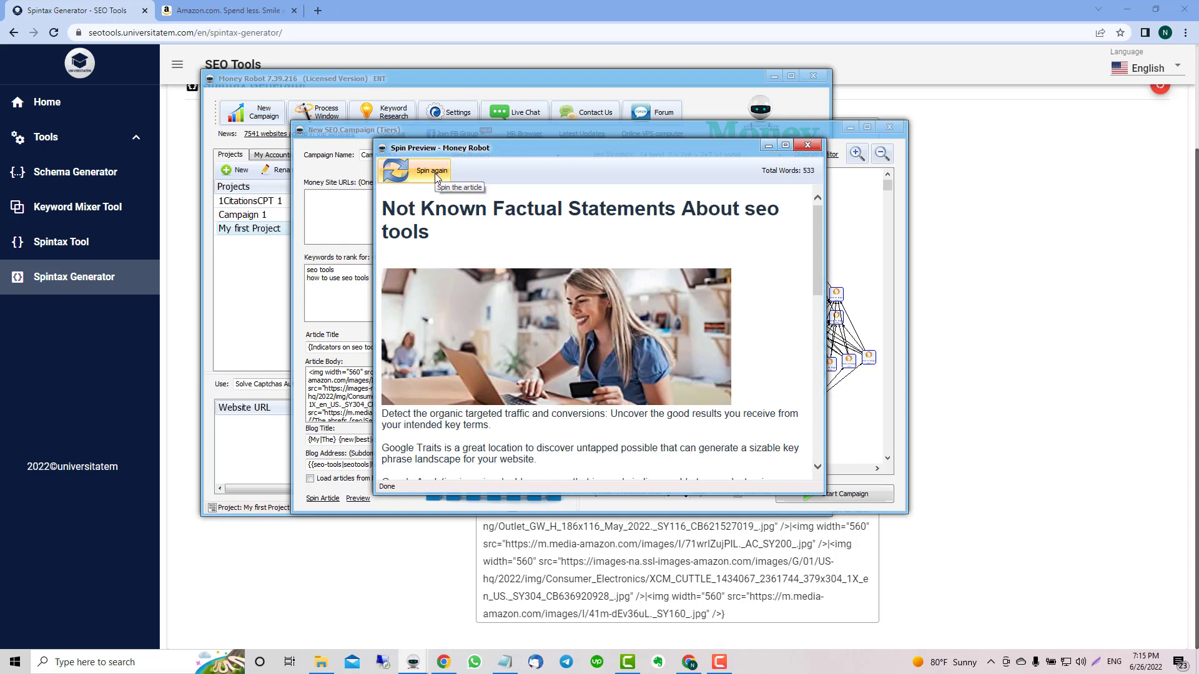
click(435, 175)
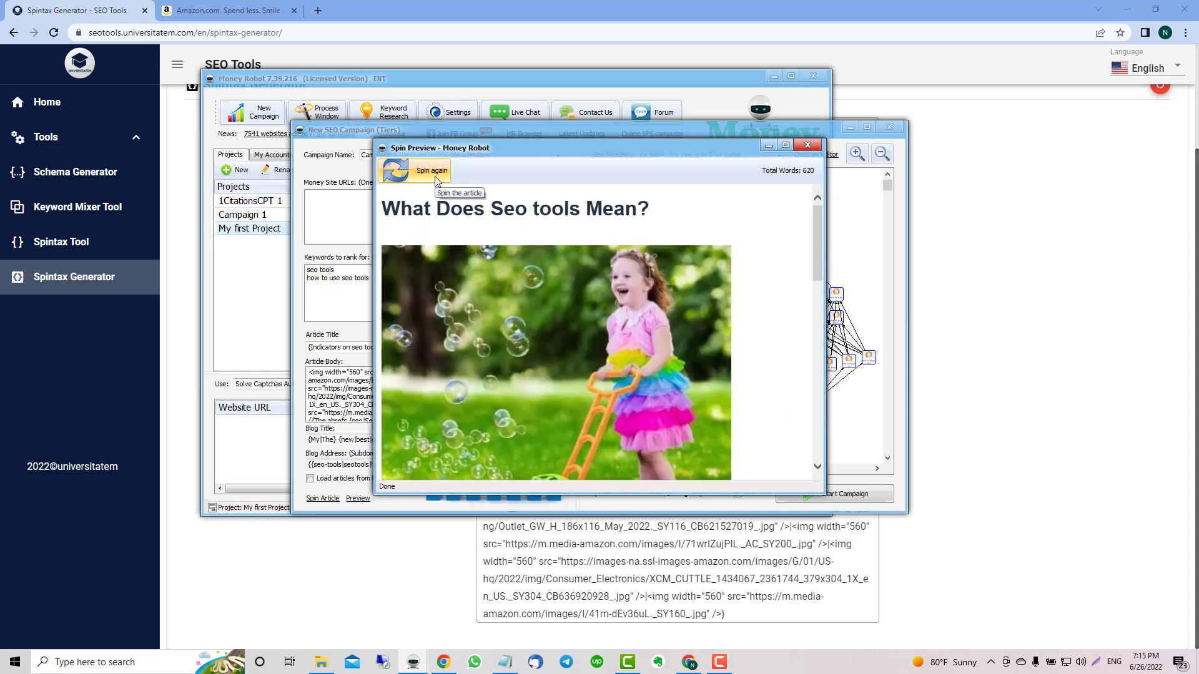
click(435, 178)
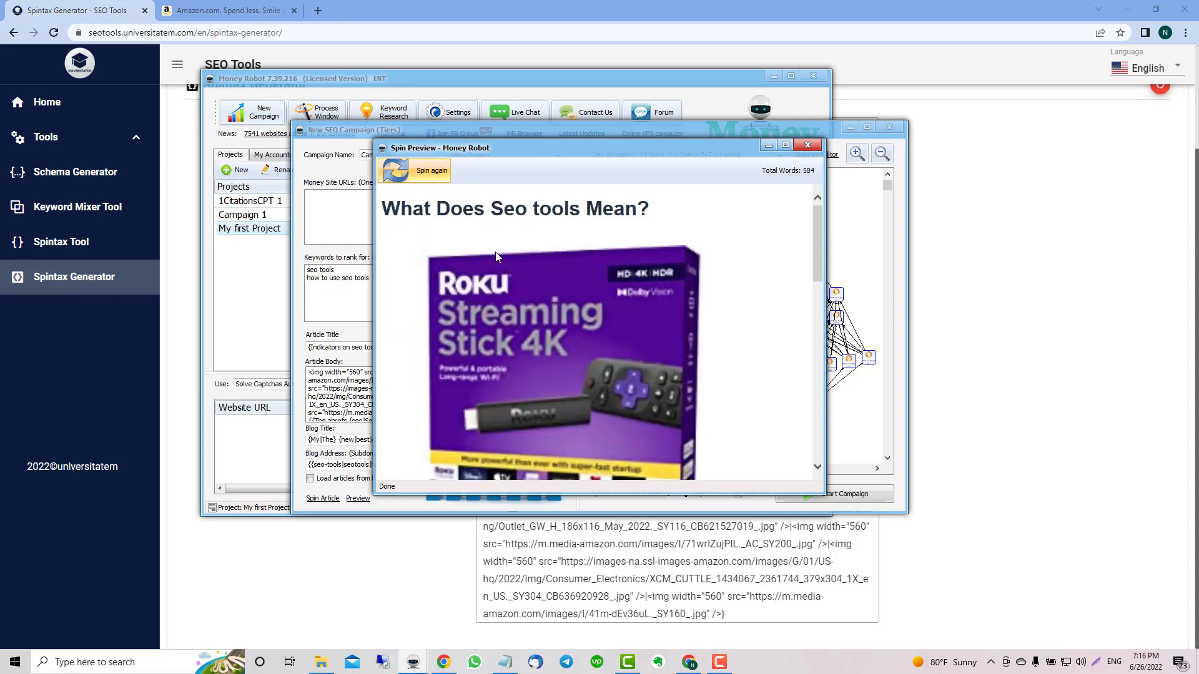
click(431, 178)
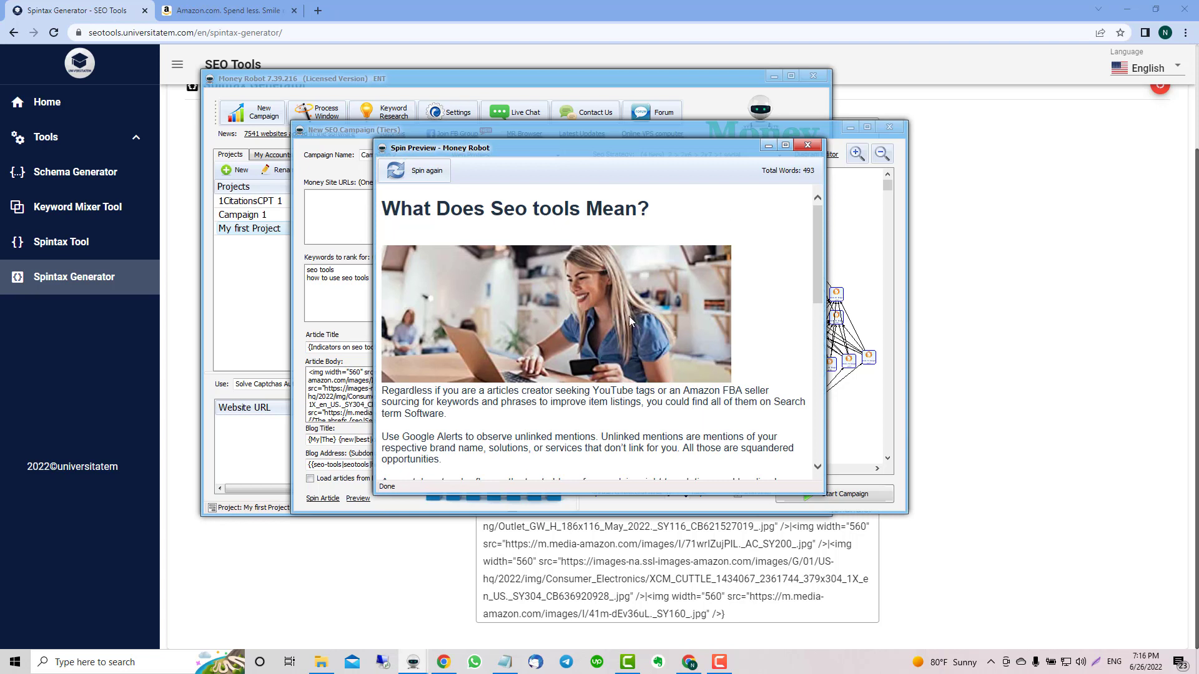
click(441, 179)
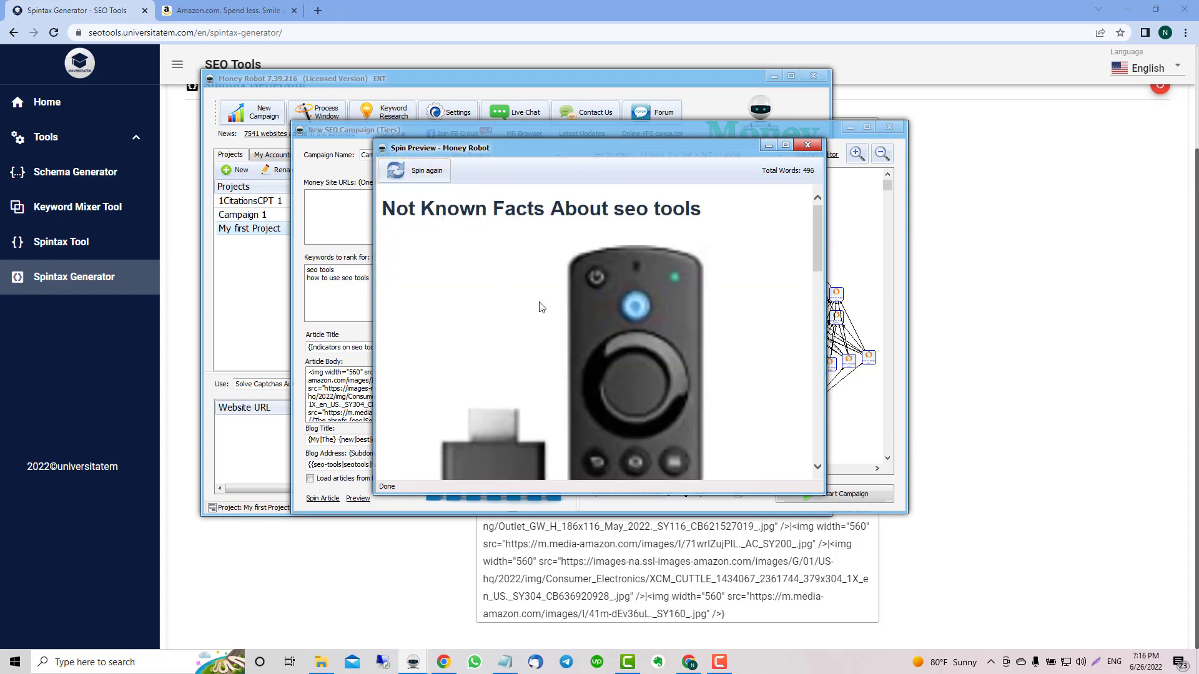
mouse_move(818, 238)
mouse_down()
mouse_move(818, 274)
mouse_move(817, 235)
mouse_up()
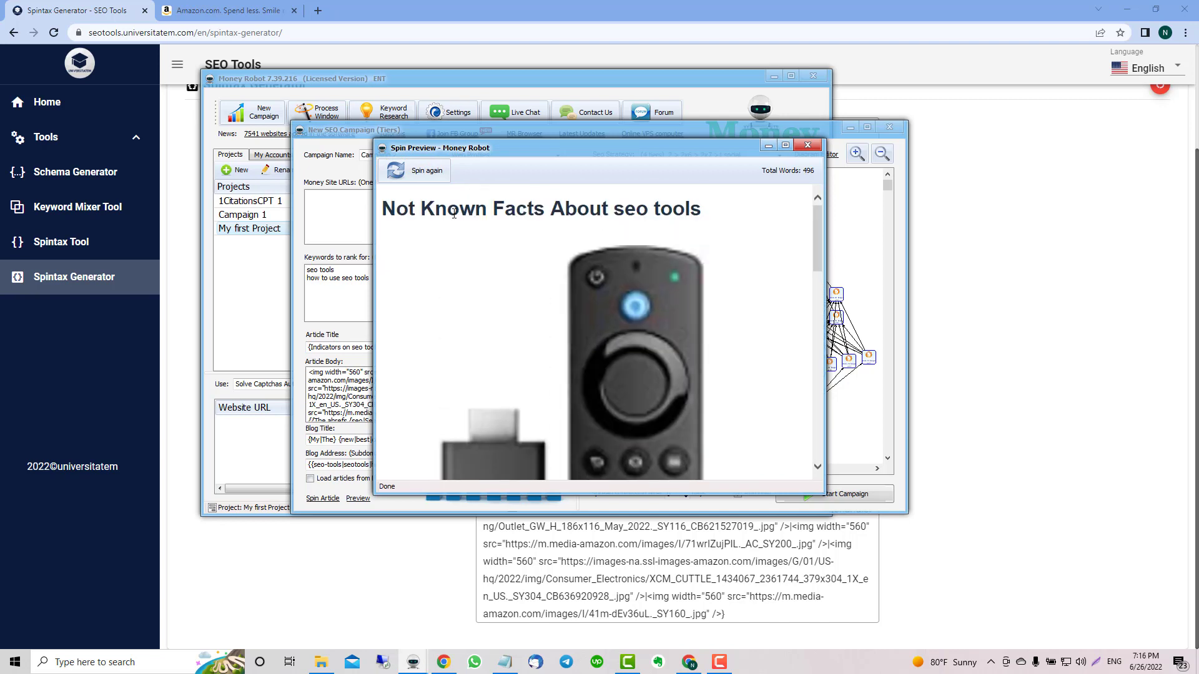
click(430, 181)
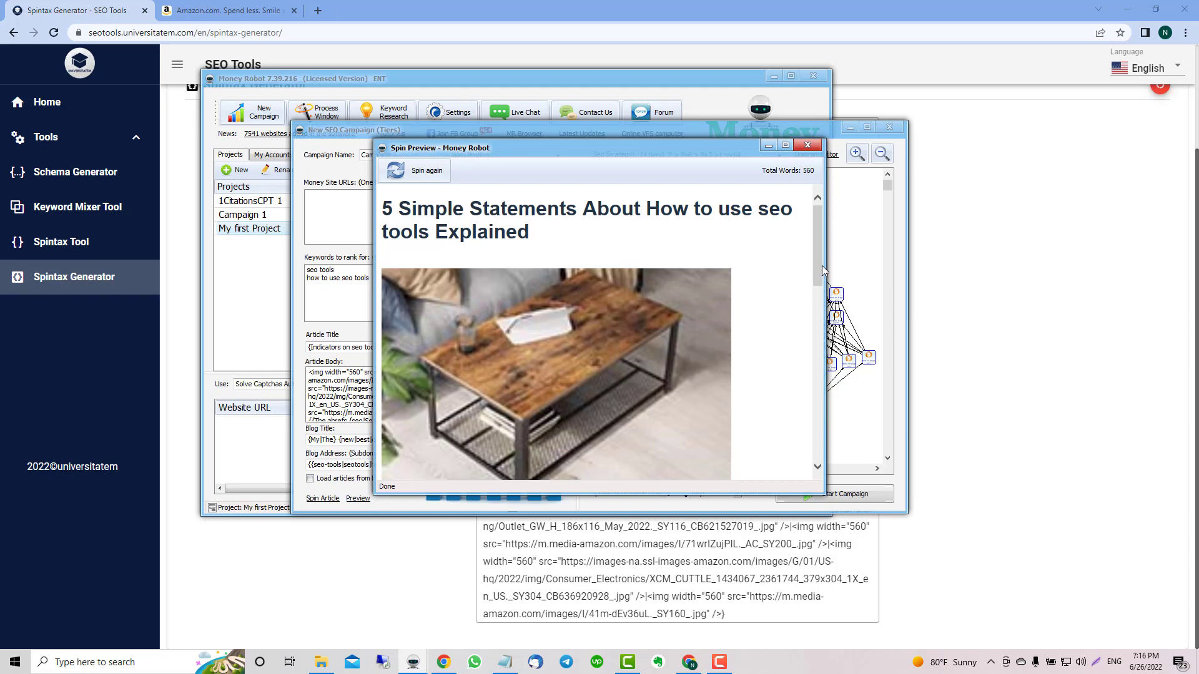
drag(818, 269, 805, 220)
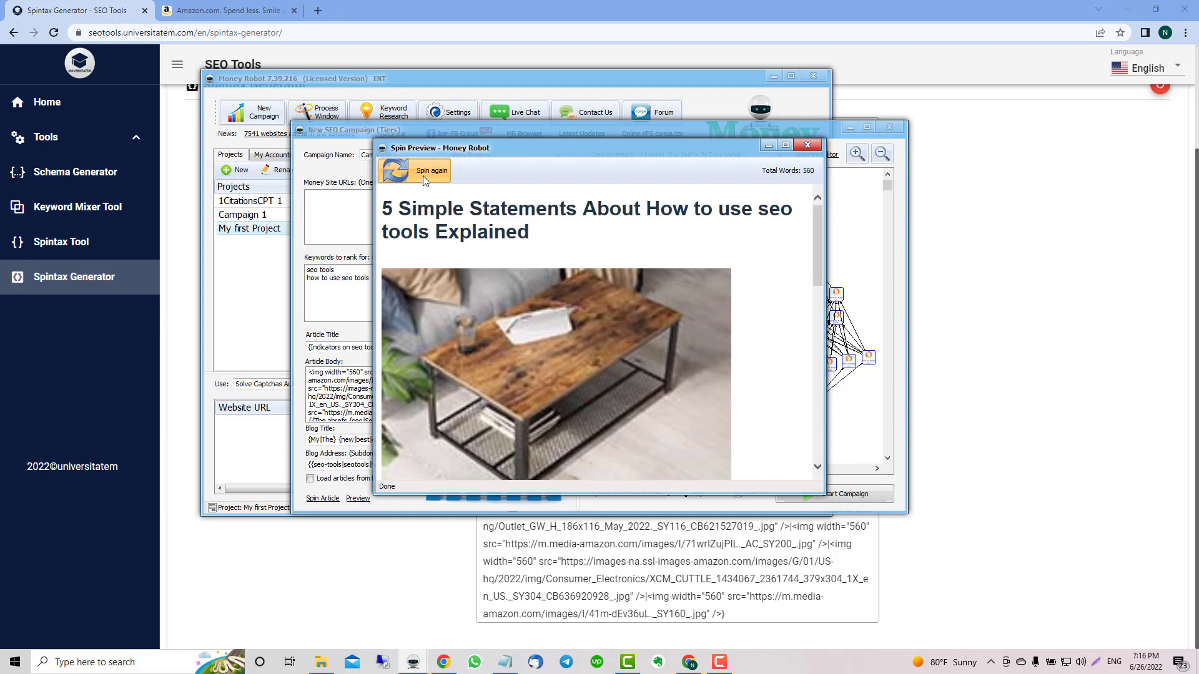